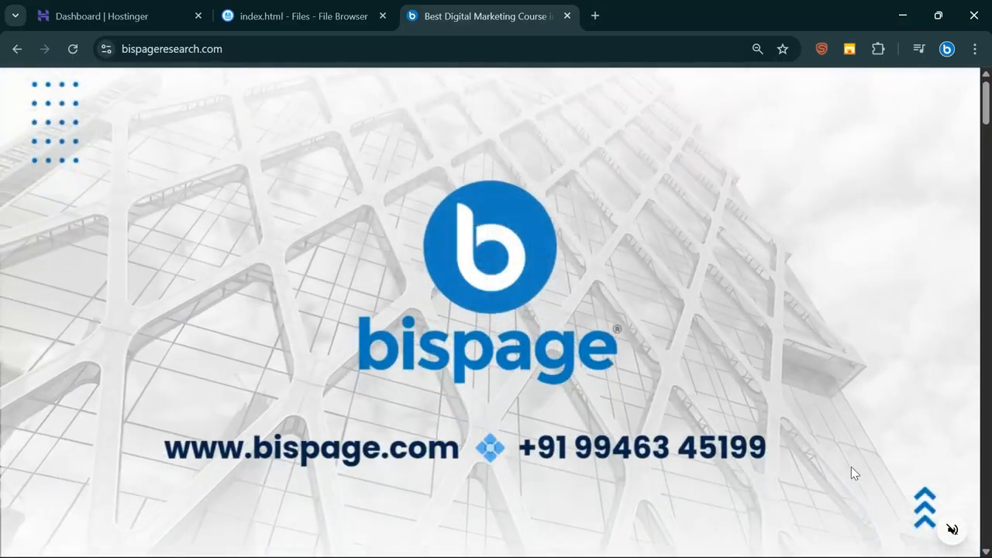
Step: Open the browser developer tools and run a Lighthouse navigation audit of the home page for Desktop with all four categories
{"action": "scroll", "coordinate": [775, 412], "scroll_direction": "down", "scroll_amount": 5}
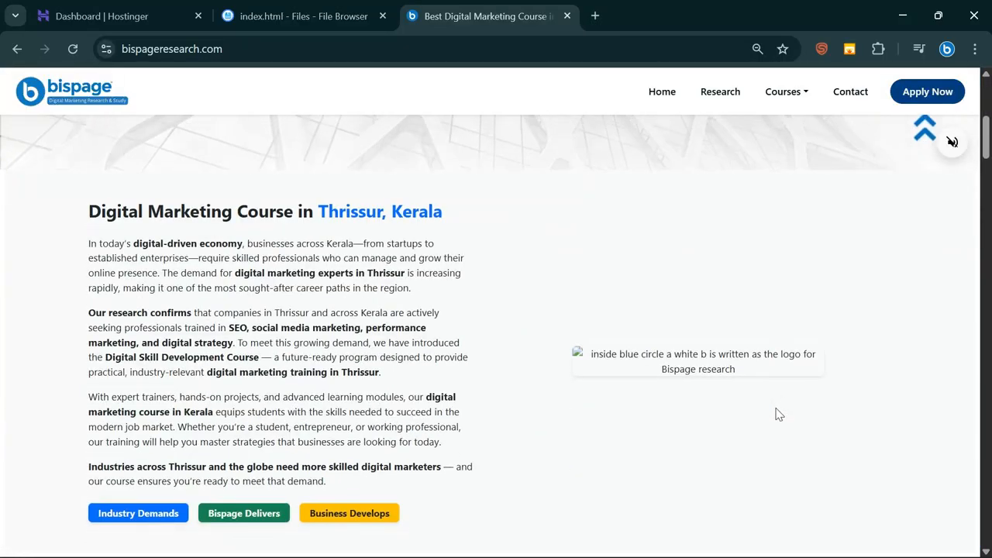
{"action": "scroll", "coordinate": [779, 413], "scroll_direction": "down", "scroll_amount": 1}
{"action": "left_click", "coordinate": [68, 49]}
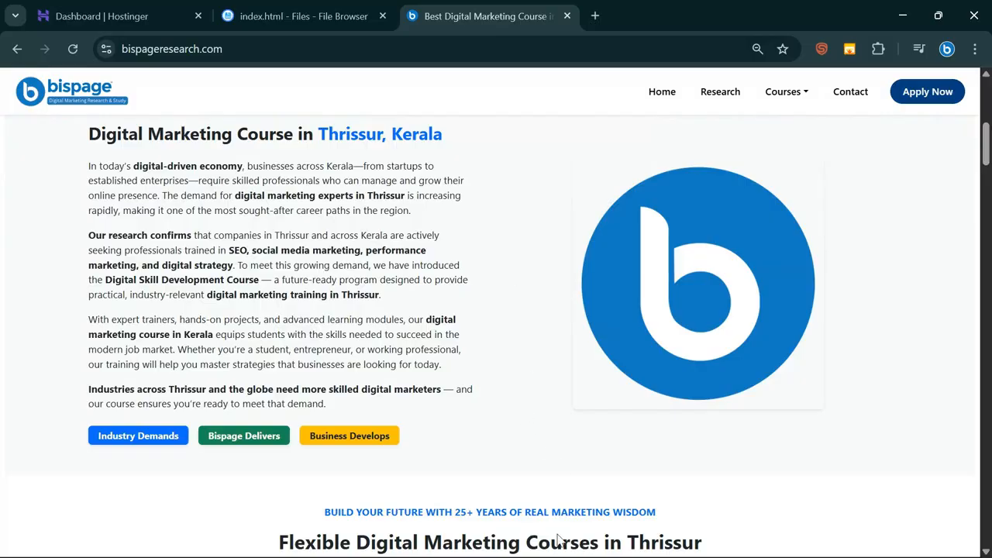
{"action": "key", "text": "ctrl+shift+i"}
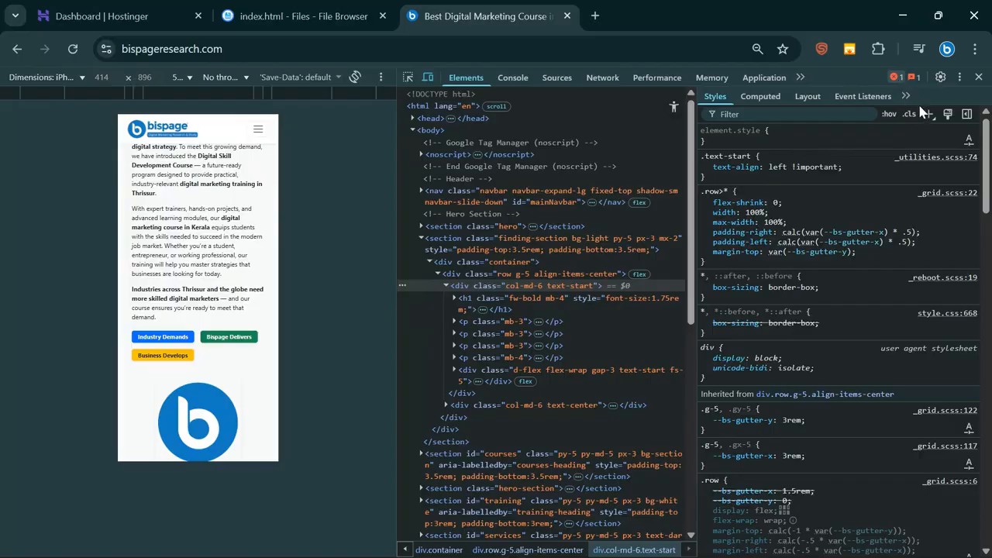
{"action": "left_click", "coordinate": [917, 109]}
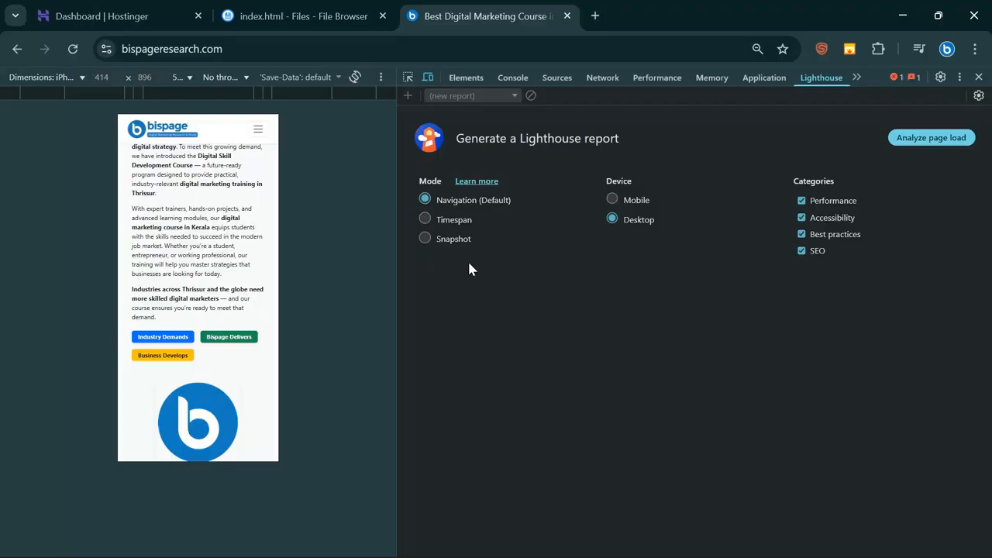
{"action": "left_click", "coordinate": [624, 203]}
{"action": "left_click", "coordinate": [921, 140]}
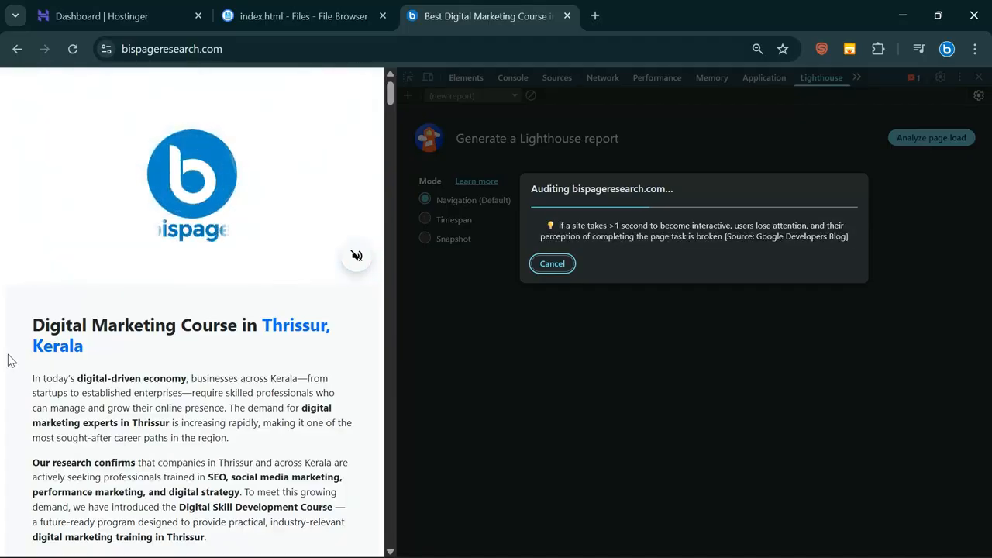
{"action": "scroll", "coordinate": [163, 323], "scroll_direction": "down", "scroll_amount": 10}
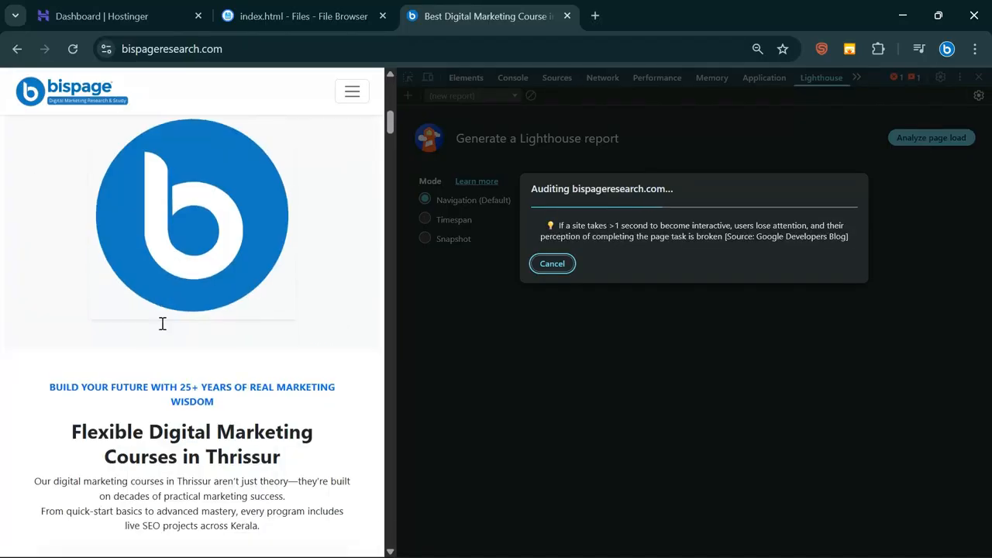
{"action": "scroll", "coordinate": [163, 323], "scroll_direction": "down", "scroll_amount": 12}
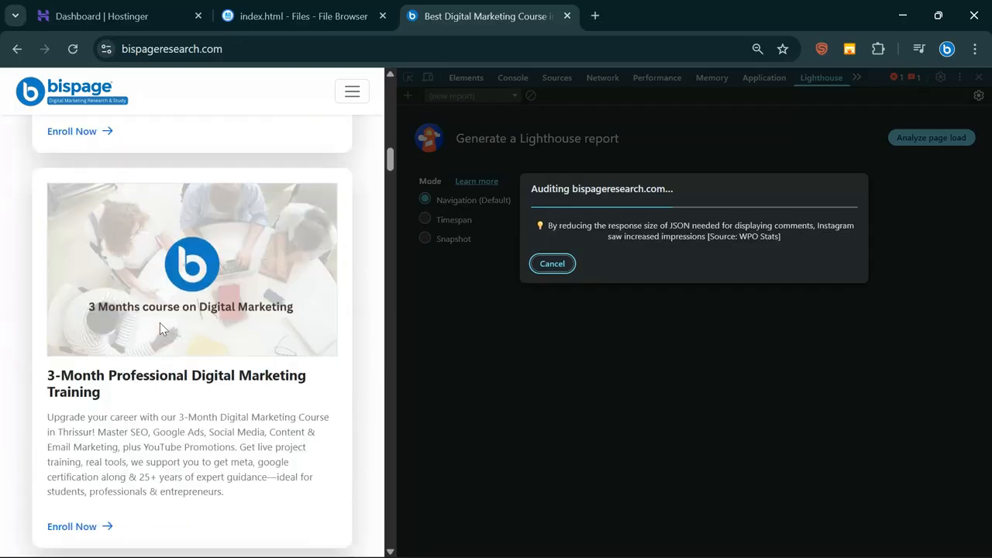
{"action": "scroll", "coordinate": [160, 323], "scroll_direction": "down", "scroll_amount": 5}
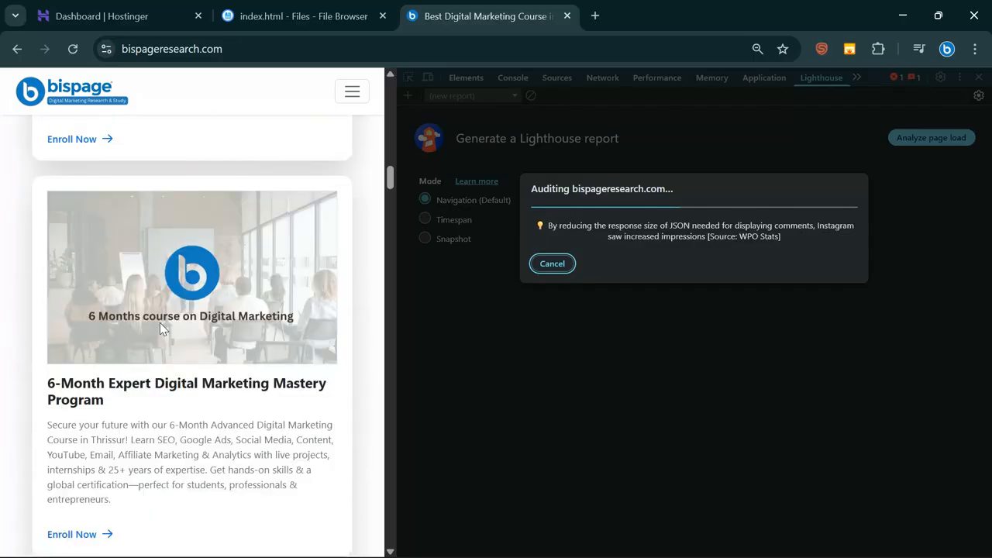
{"action": "scroll", "coordinate": [159, 323], "scroll_direction": "down", "scroll_amount": 2}
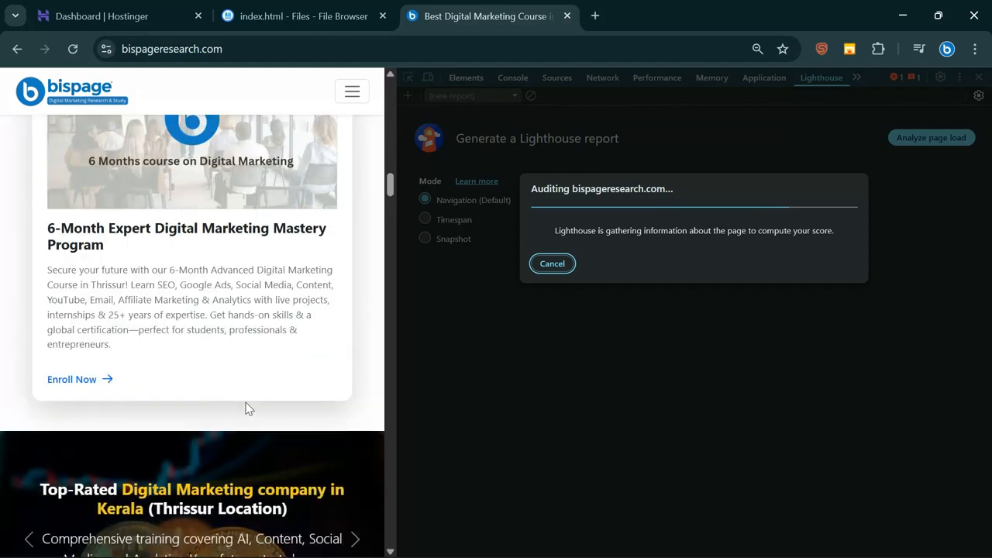
{"action": "scroll", "coordinate": [372, 322], "scroll_direction": "down", "scroll_amount": 8}
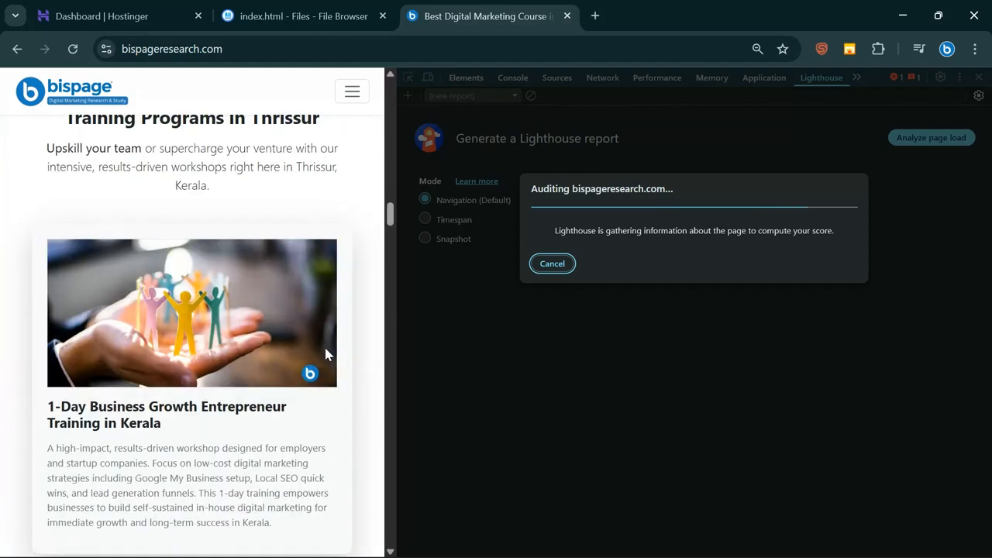
{"action": "scroll", "coordinate": [318, 363], "scroll_direction": "down", "scroll_amount": 1}
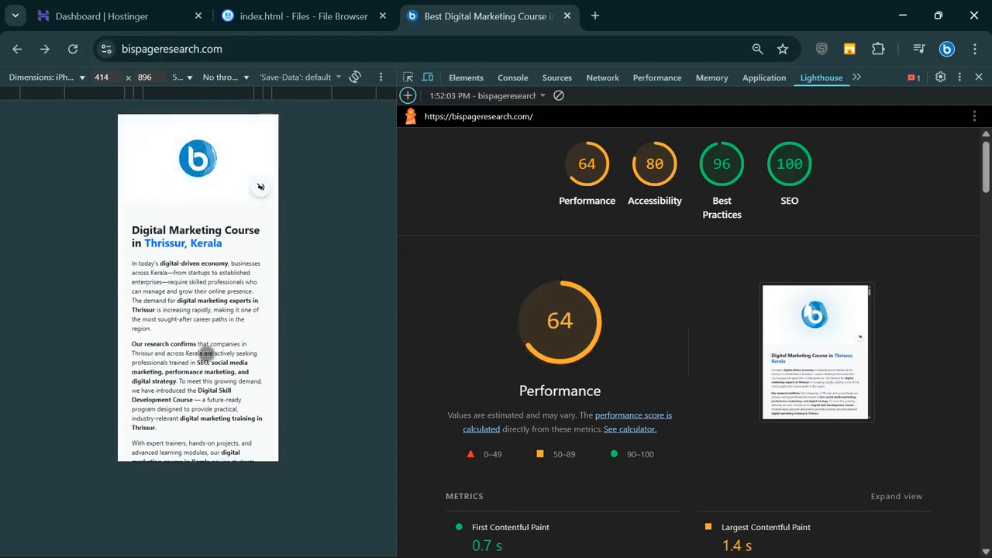
Step: Review the Lighthouse report's category scores and go to its SEO section
{"action": "scroll", "coordinate": [753, 256], "scroll_direction": "down", "scroll_amount": 2}
{"action": "scroll", "coordinate": [753, 255], "scroll_direction": "up", "scroll_amount": 2}
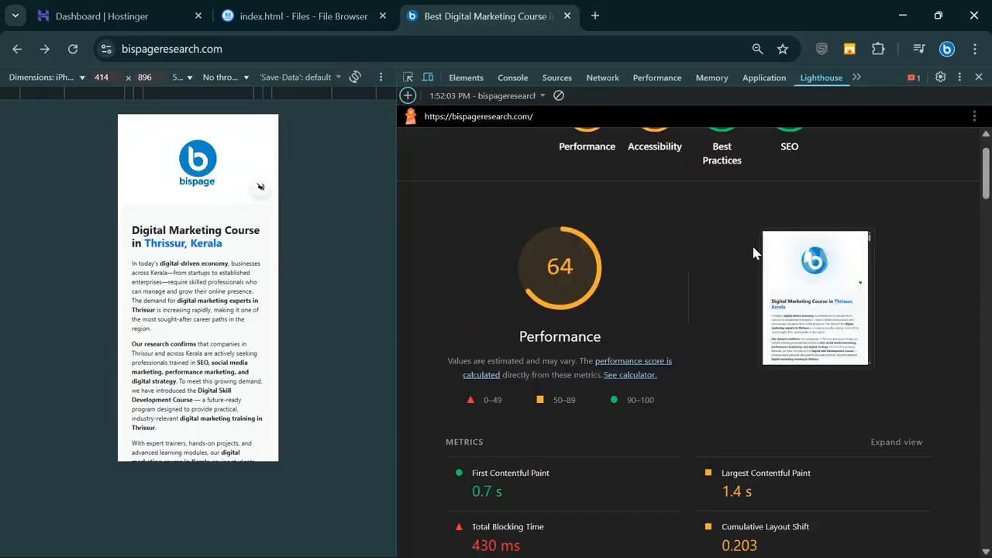
{"action": "left_click", "coordinate": [795, 180]}
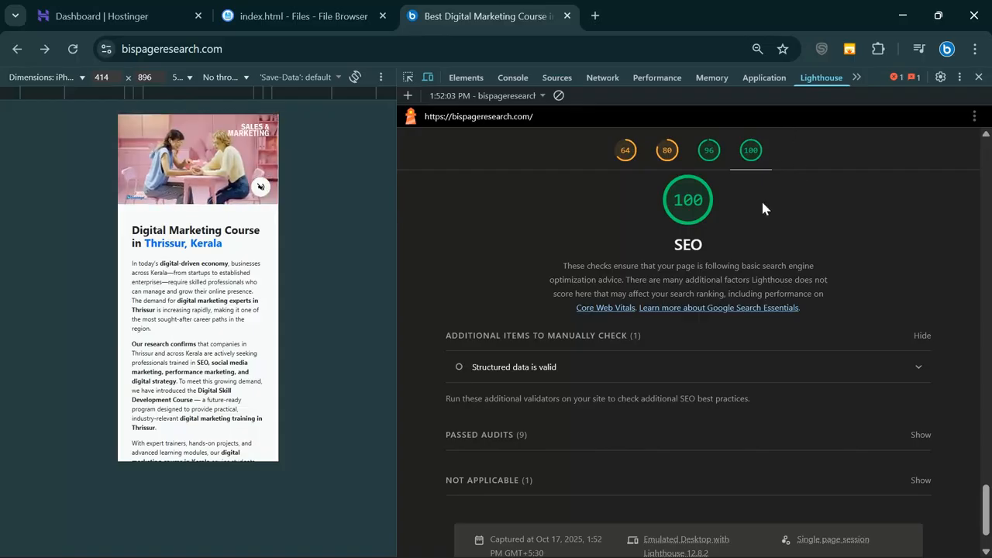
Step: Examine the Best Practices section's audit on browser errors logged to the console, then collapse its details
{"action": "left_click", "coordinate": [710, 153]}
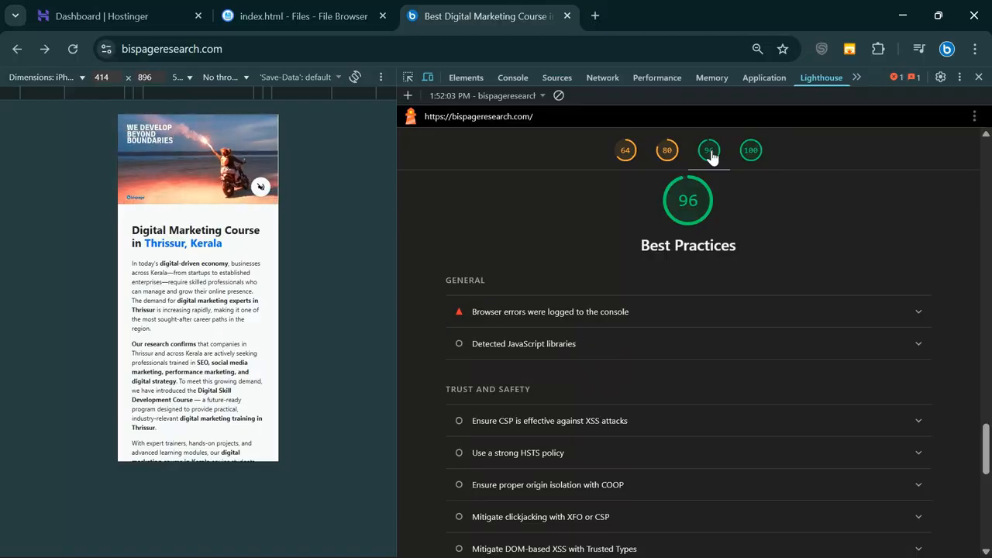
{"action": "left_click", "coordinate": [525, 314]}
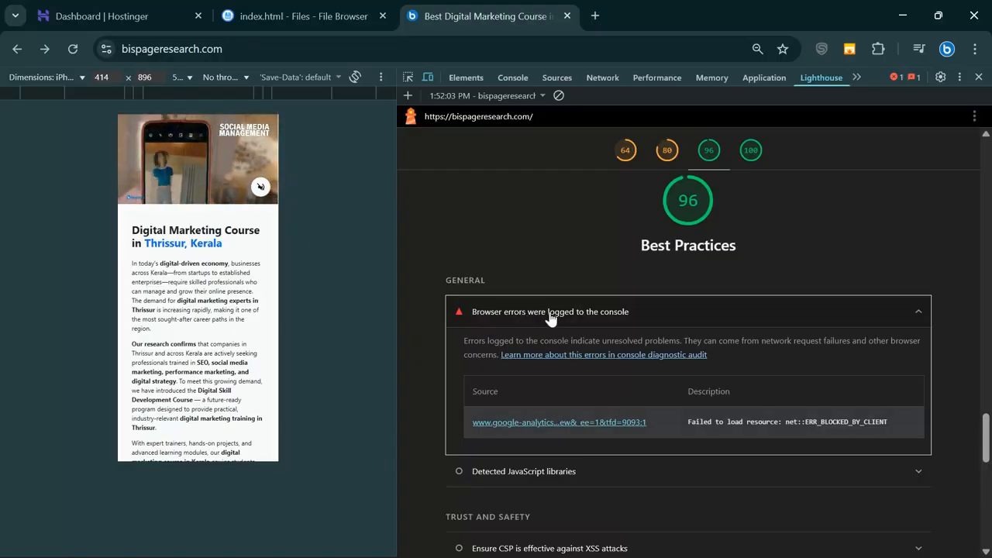
{"action": "scroll", "coordinate": [551, 326], "scroll_direction": "down", "scroll_amount": 1}
{"action": "scroll", "coordinate": [551, 328], "scroll_direction": "down", "scroll_amount": 3}
{"action": "scroll", "coordinate": [552, 331], "scroll_direction": "up", "scroll_amount": 3}
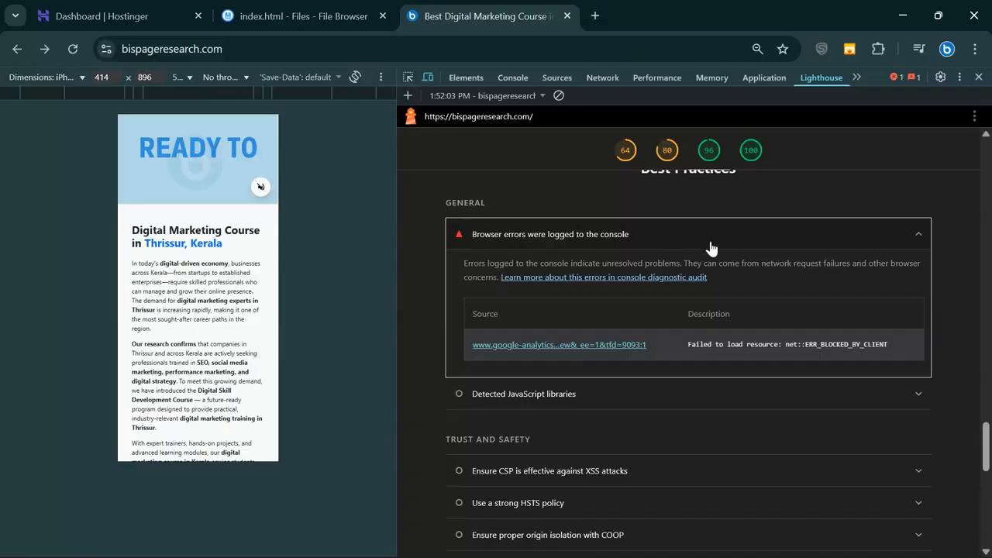
{"action": "scroll", "coordinate": [713, 256], "scroll_direction": "up", "scroll_amount": 1}
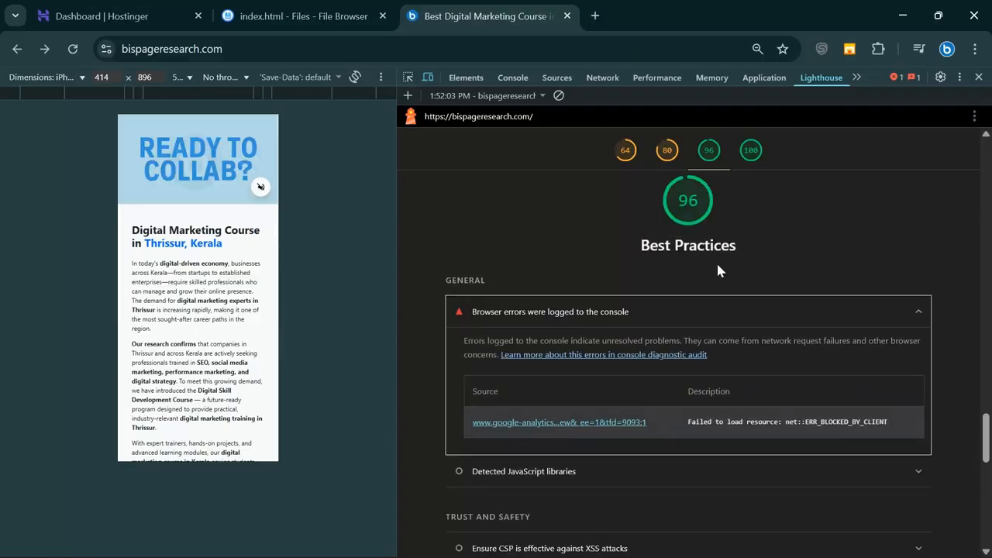
{"action": "left_click", "coordinate": [902, 325]}
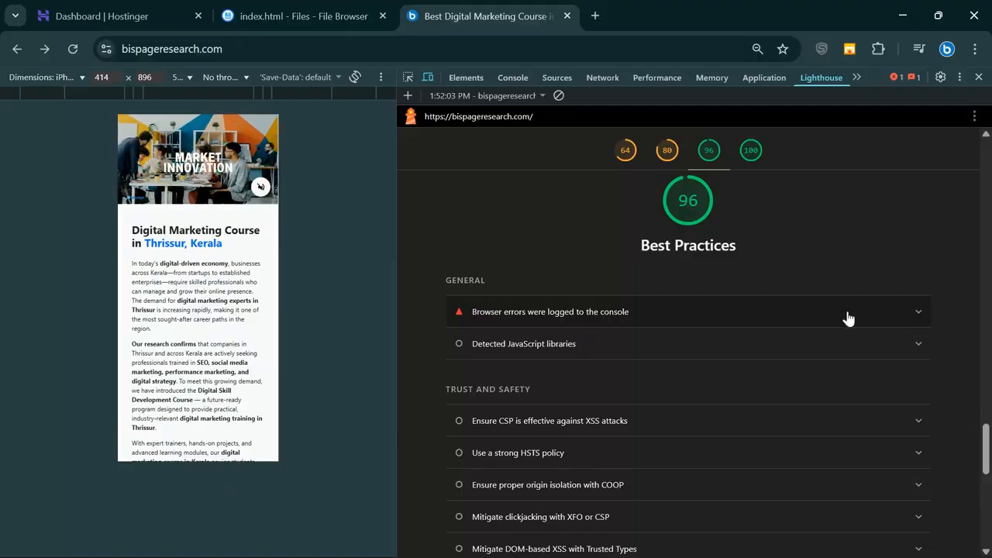
Step: Examine the Accessibility audit on video elements containing a captions track, including its failing elements, and collapse it
{"action": "scroll", "coordinate": [767, 298], "scroll_direction": "up", "scroll_amount": 5}
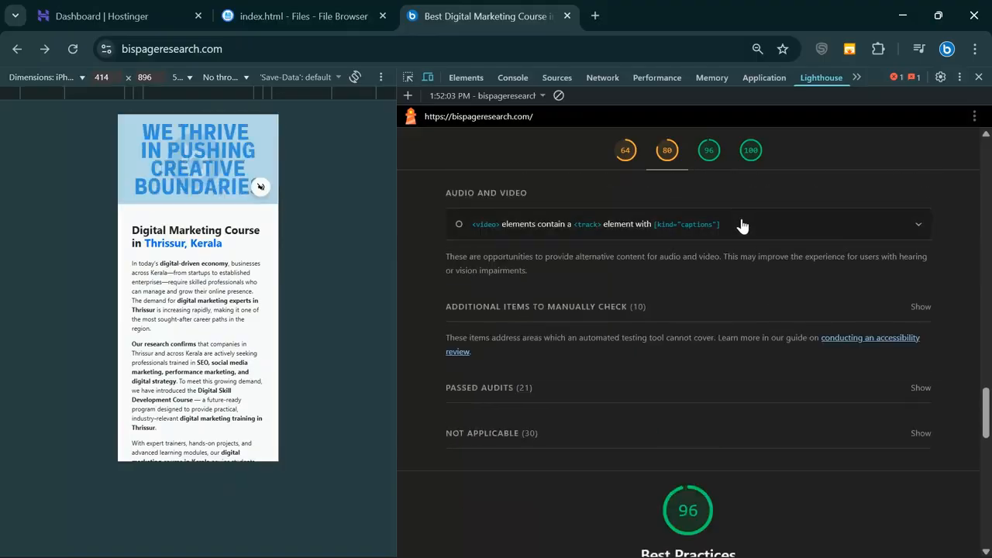
{"action": "scroll", "coordinate": [749, 243], "scroll_direction": "up", "scroll_amount": 2}
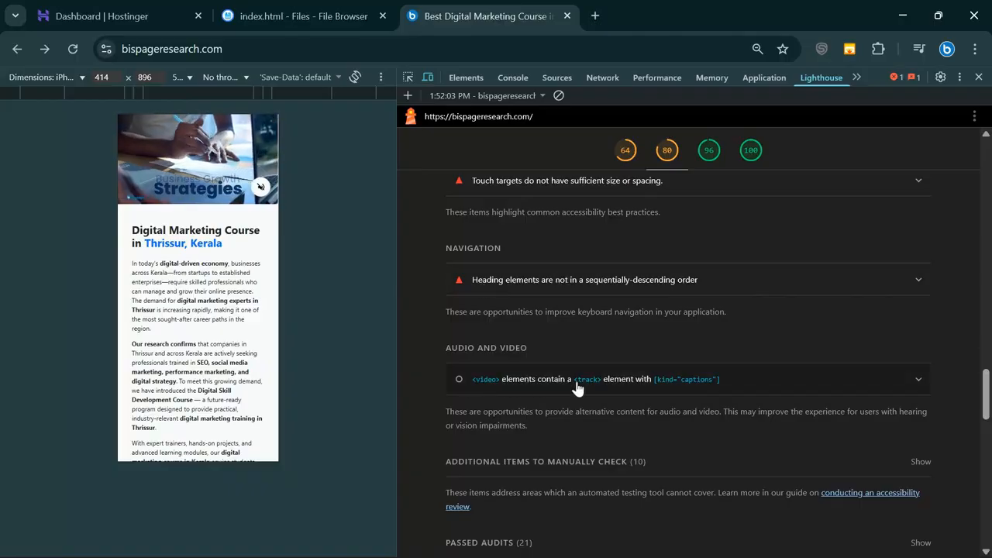
{"action": "left_click", "coordinate": [757, 391]}
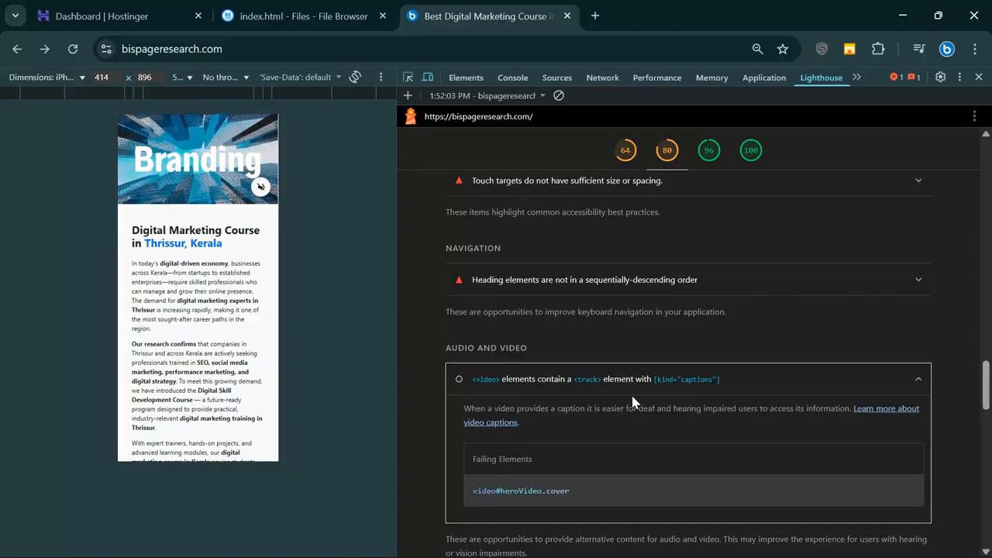
{"action": "scroll", "coordinate": [644, 407], "scroll_direction": "down", "scroll_amount": 1}
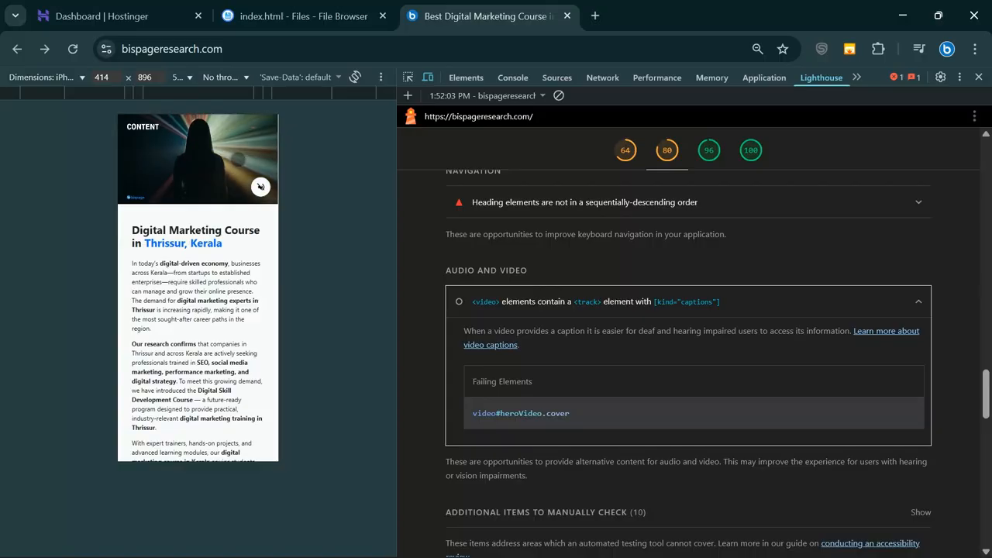
{"action": "left_click", "coordinate": [920, 302]}
Step: Expand the heading order audit under Navigation and highlight its failing h5 element on the page preview
{"action": "scroll", "coordinate": [909, 309], "scroll_direction": "up", "scroll_amount": 3}
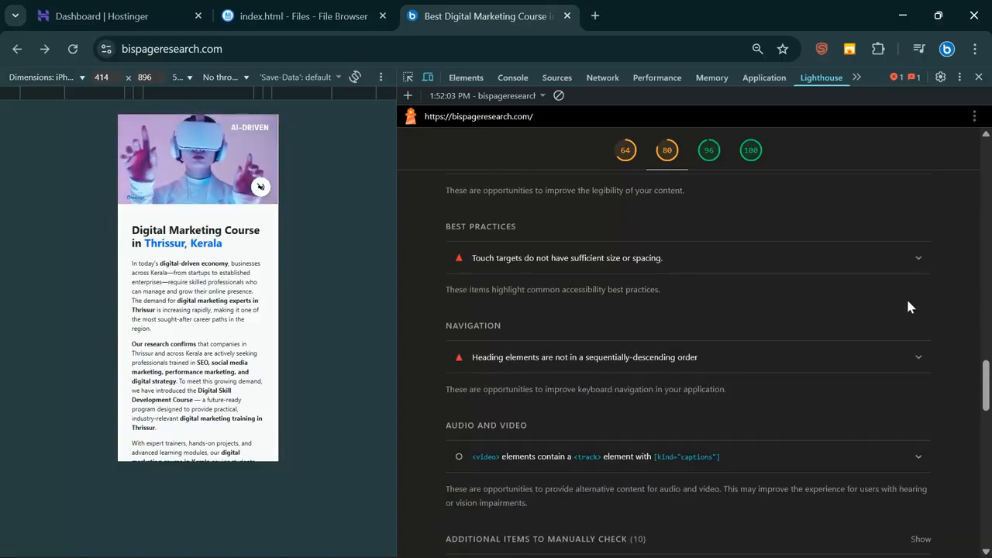
{"action": "left_click", "coordinate": [708, 361]}
{"action": "scroll", "coordinate": [648, 367], "scroll_direction": "down", "scroll_amount": 2}
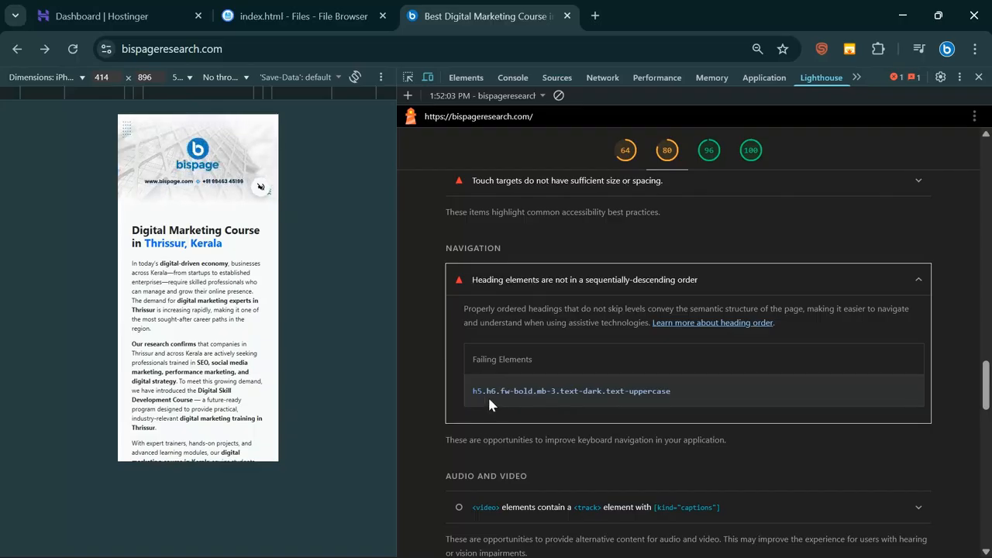
{"action": "mouse_move", "coordinate": [489, 399]}
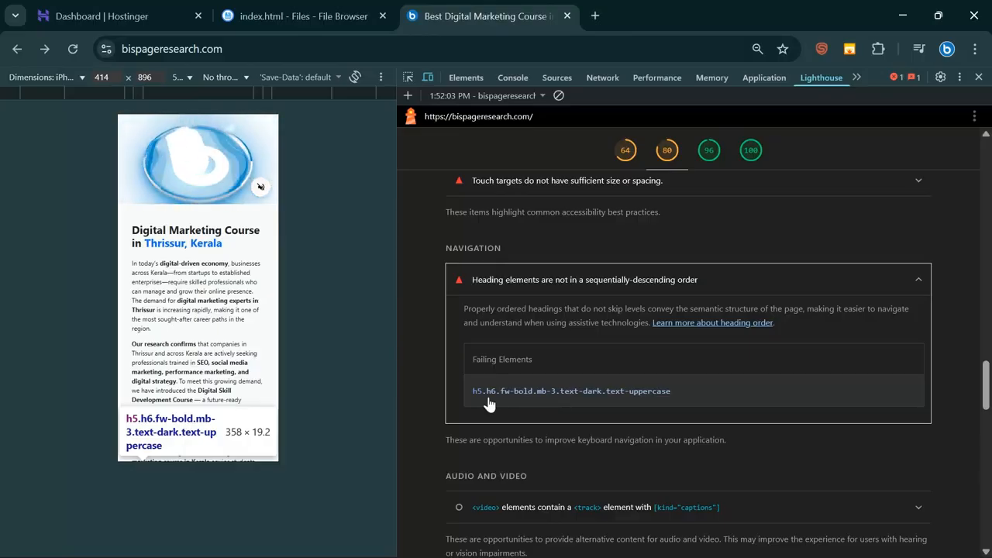
Step: Check the failing elements of the touch target size and spacing audit, then collapse its details
{"action": "scroll", "coordinate": [488, 402], "scroll_direction": "up", "scroll_amount": 1}
{"action": "scroll", "coordinate": [489, 401], "scroll_direction": "up", "scroll_amount": 1}
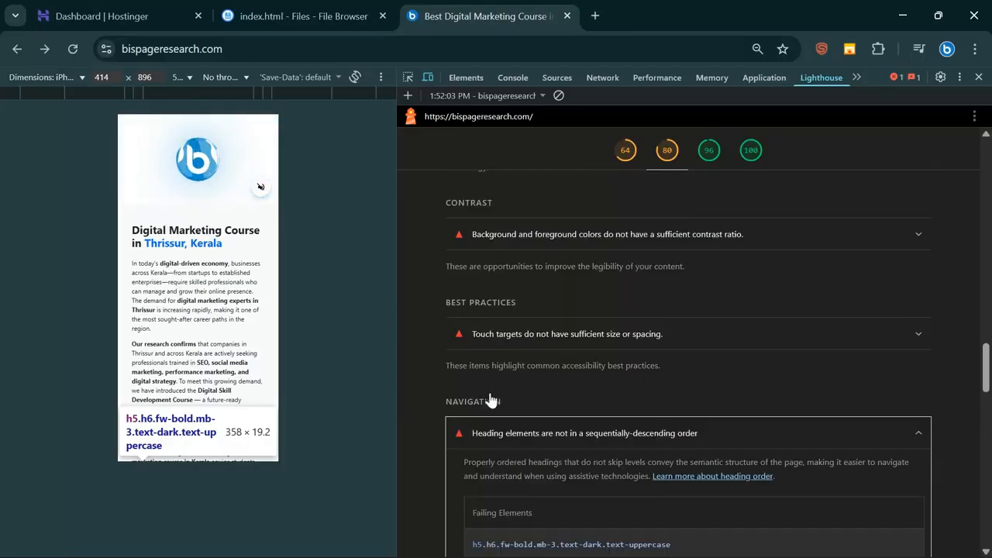
{"action": "left_click", "coordinate": [552, 333]}
{"action": "scroll", "coordinate": [545, 349], "scroll_direction": "down", "scroll_amount": 2}
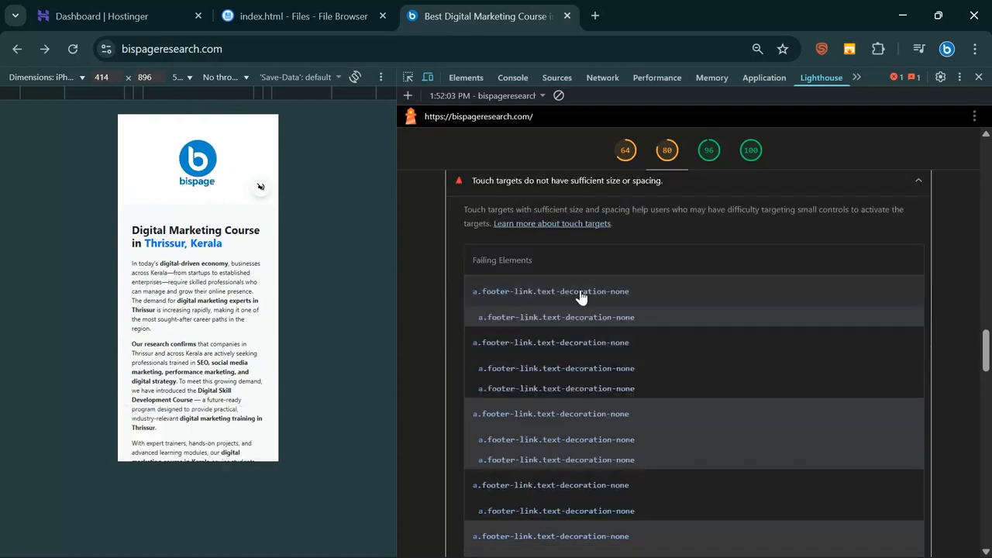
{"action": "scroll", "coordinate": [607, 337], "scroll_direction": "up", "scroll_amount": 1}
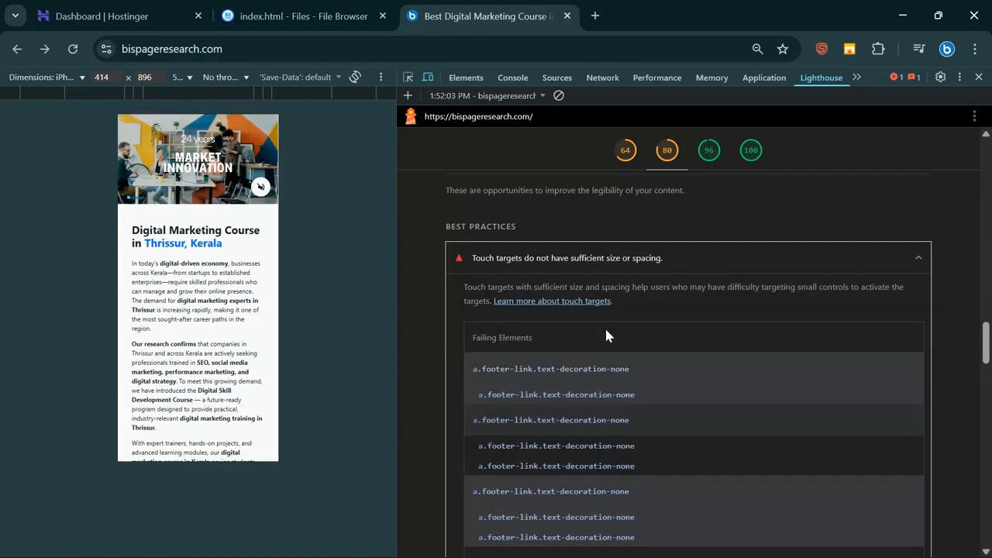
{"action": "left_click", "coordinate": [640, 259]}
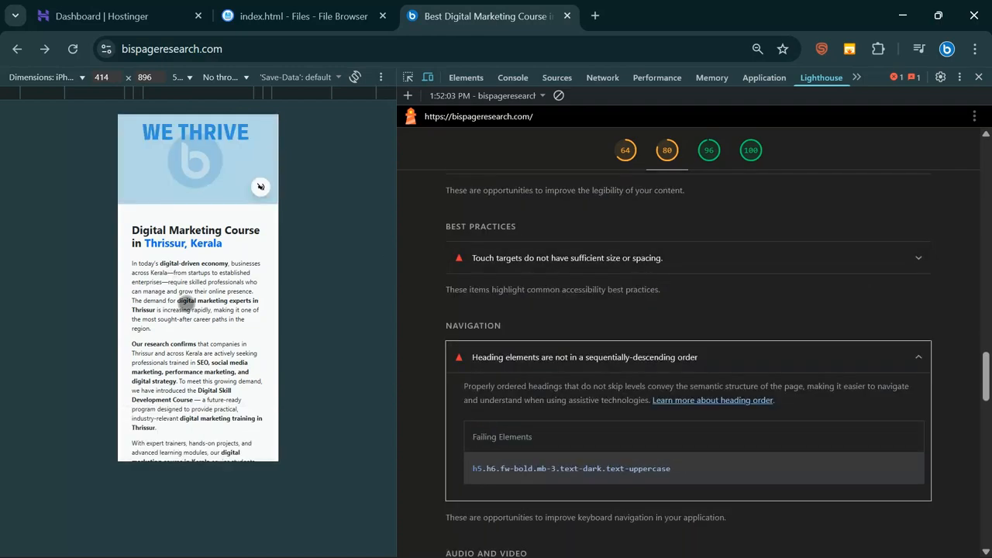
Step: Go back through the report's Performance diagnostics to the summary of the four category scores
{"action": "scroll", "coordinate": [204, 314], "scroll_direction": "down", "scroll_amount": 6}
{"action": "scroll", "coordinate": [717, 232], "scroll_direction": "up", "scroll_amount": 8}
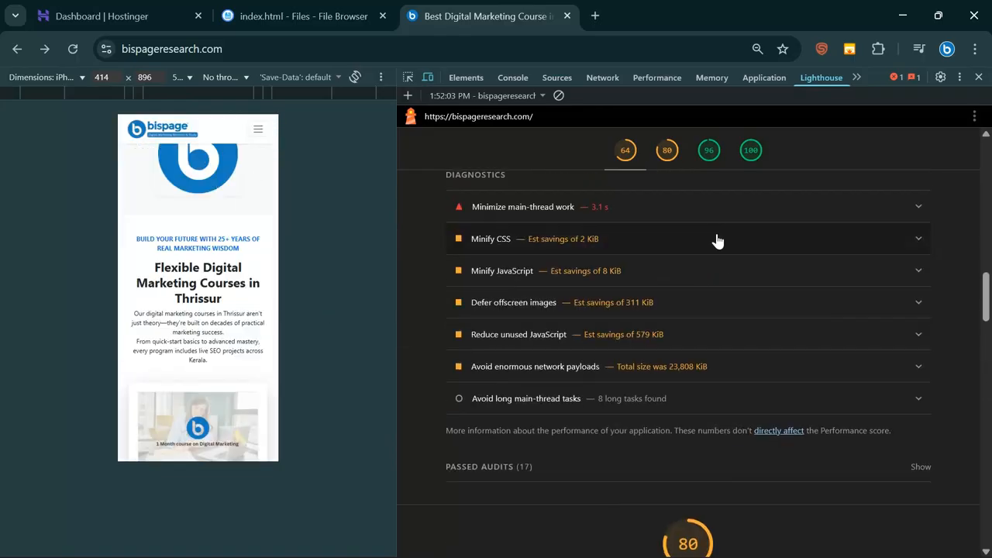
{"action": "scroll", "coordinate": [717, 236], "scroll_direction": "up", "scroll_amount": 6}
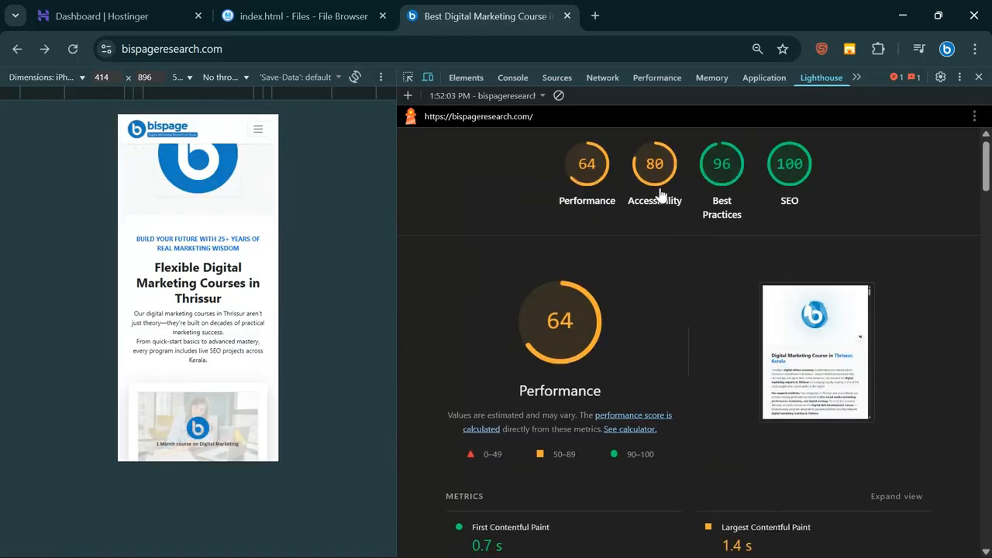
Step: Look through the course, training and digital strategy sections in the mobile preview of the home page
{"action": "scroll", "coordinate": [188, 313], "scroll_direction": "down", "scroll_amount": 1}
{"action": "scroll", "coordinate": [187, 313], "scroll_direction": "down", "scroll_amount": 6}
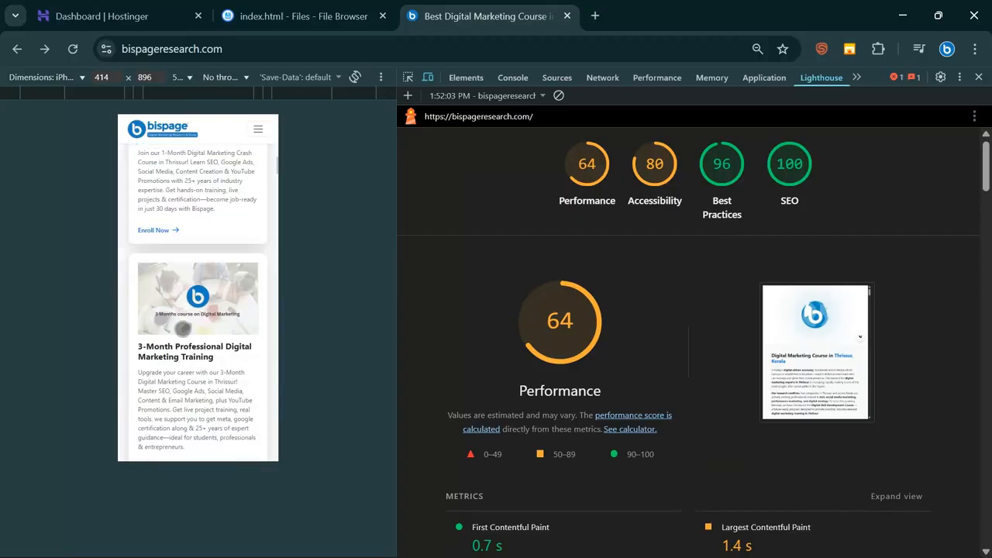
{"action": "scroll", "coordinate": [180, 334], "scroll_direction": "down", "scroll_amount": 10}
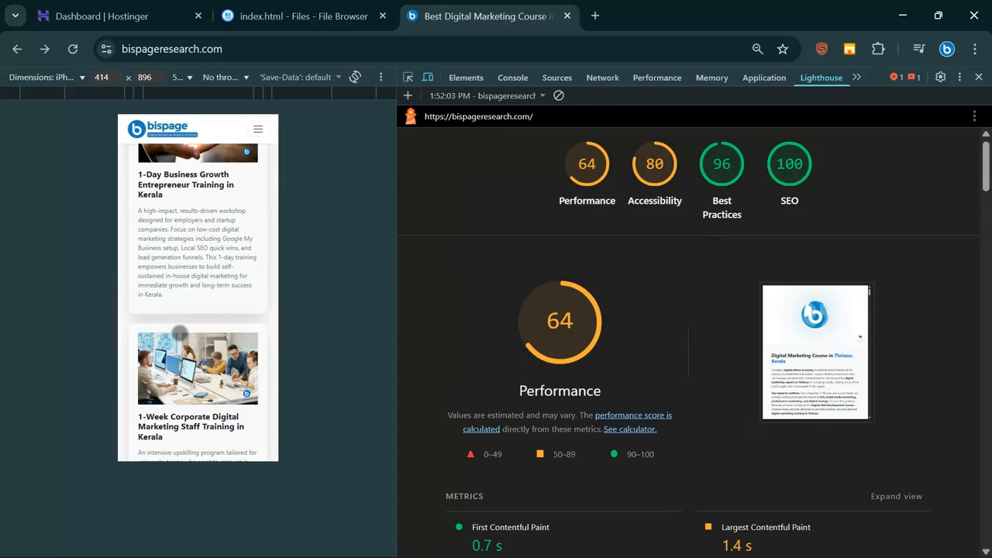
{"action": "scroll", "coordinate": [174, 353], "scroll_direction": "down", "scroll_amount": 3}
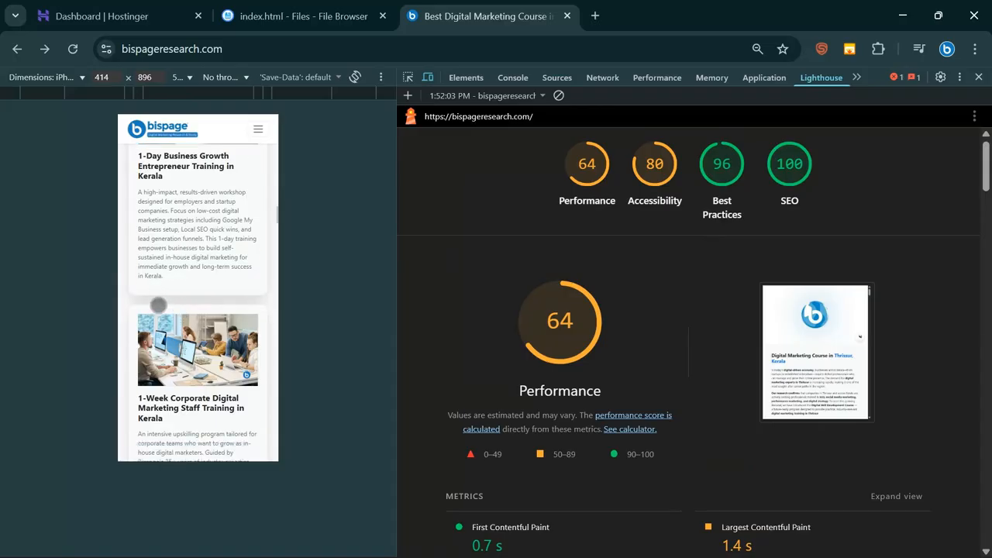
{"action": "scroll", "coordinate": [175, 356], "scroll_direction": "down", "scroll_amount": 10}
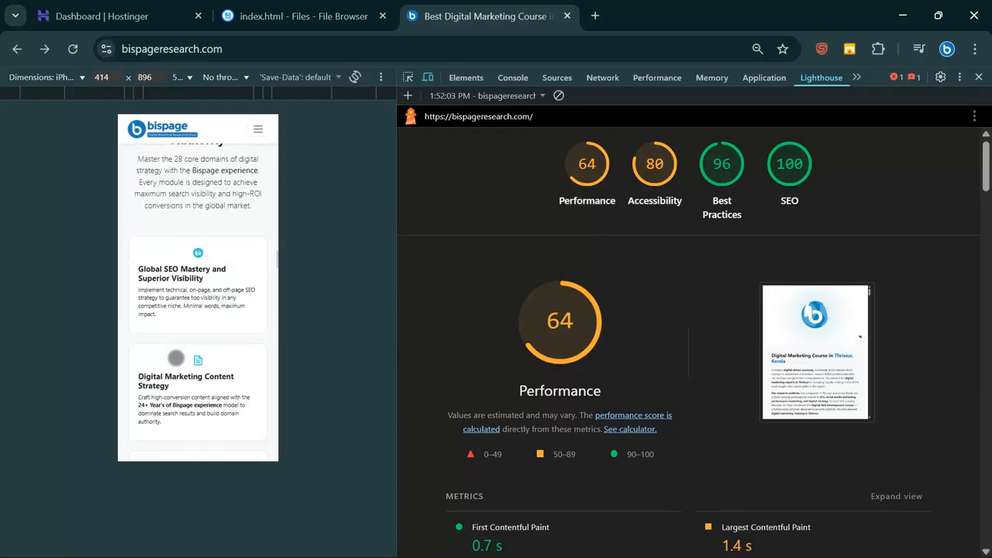
Step: Look through the digital strategy module cards in the mobile preview down to the page footer
{"action": "scroll", "coordinate": [176, 358], "scroll_direction": "down", "scroll_amount": 8}
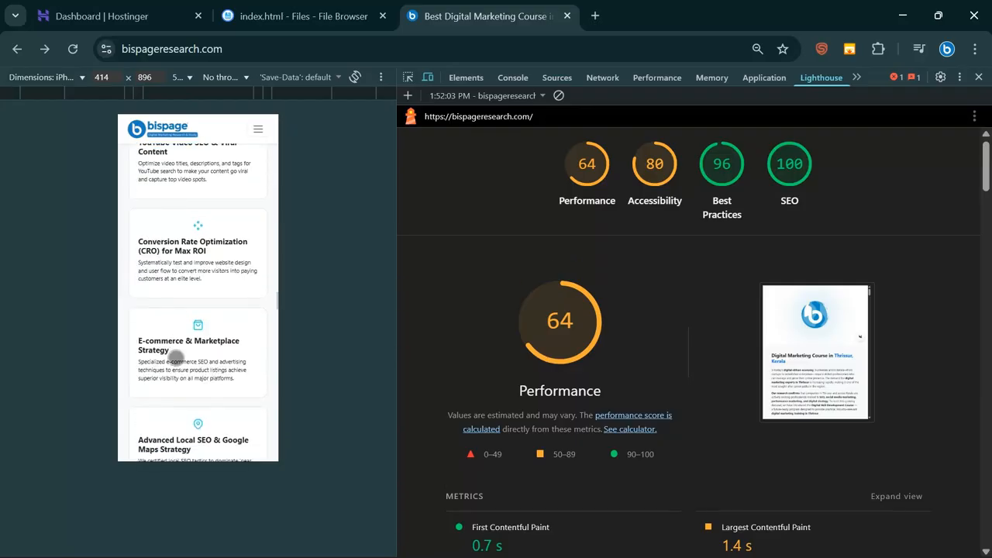
{"action": "scroll", "coordinate": [177, 357], "scroll_direction": "down", "scroll_amount": 10}
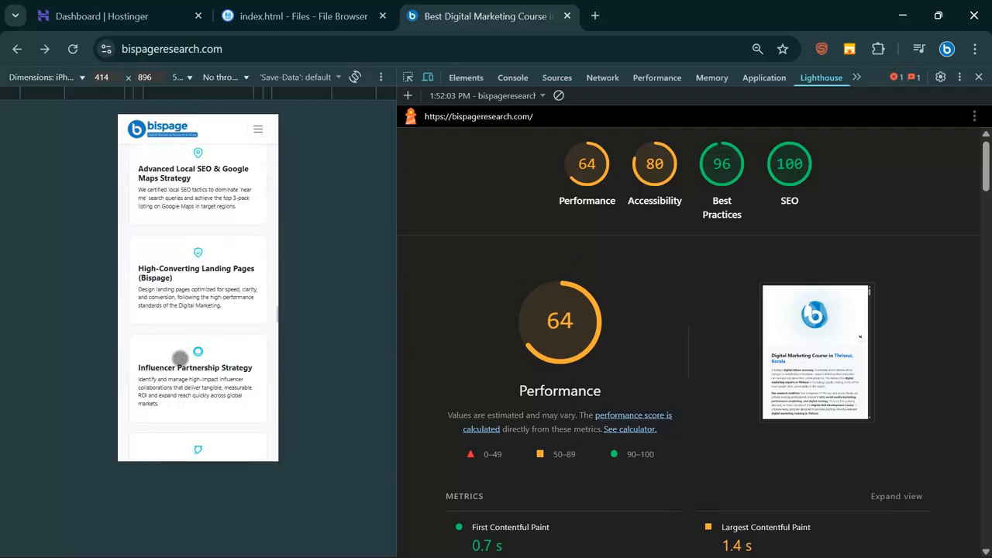
{"action": "left_click_drag", "start_coordinate": [274, 336], "coordinate": [270, 203]}
{"action": "scroll", "coordinate": [215, 329], "scroll_direction": "down", "scroll_amount": 10}
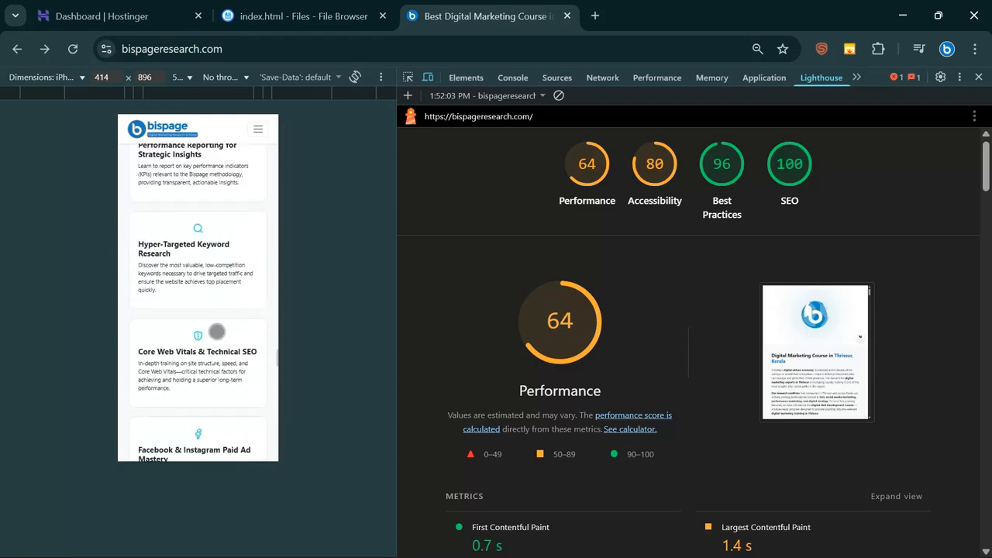
{"action": "scroll", "coordinate": [217, 329], "scroll_direction": "down", "scroll_amount": 10}
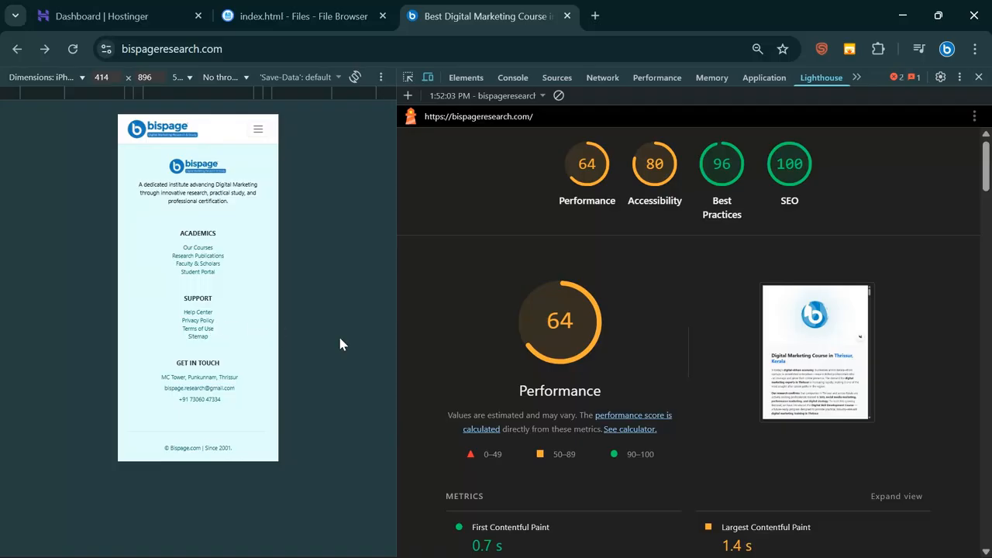
{"action": "scroll", "coordinate": [497, 349], "scroll_direction": "down", "scroll_amount": 3}
{"action": "scroll", "coordinate": [505, 353], "scroll_direction": "up", "scroll_amount": 3}
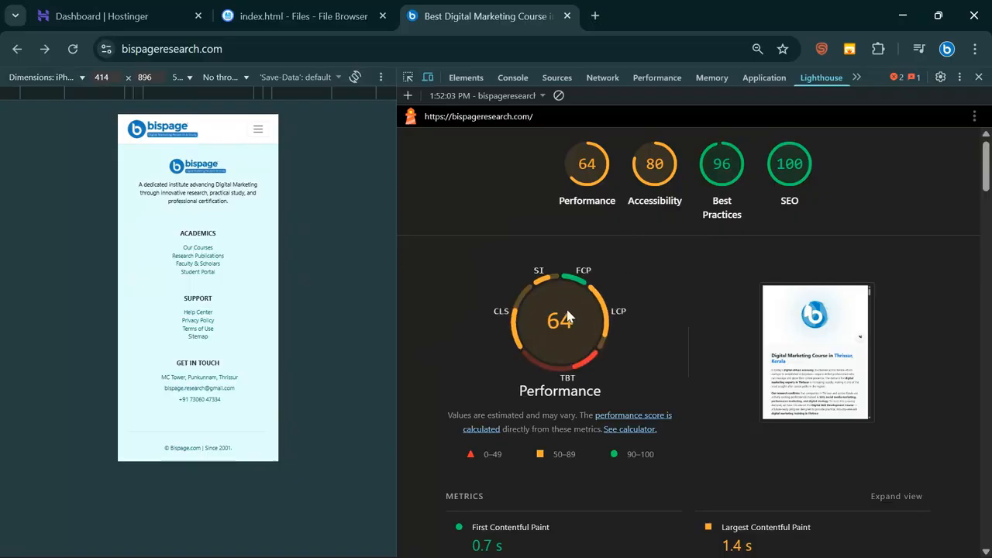
Step: Check the oversized images listed in the Improve image delivery insight under Performance, then collapse its details
{"action": "scroll", "coordinate": [577, 178], "scroll_direction": "down", "scroll_amount": 1}
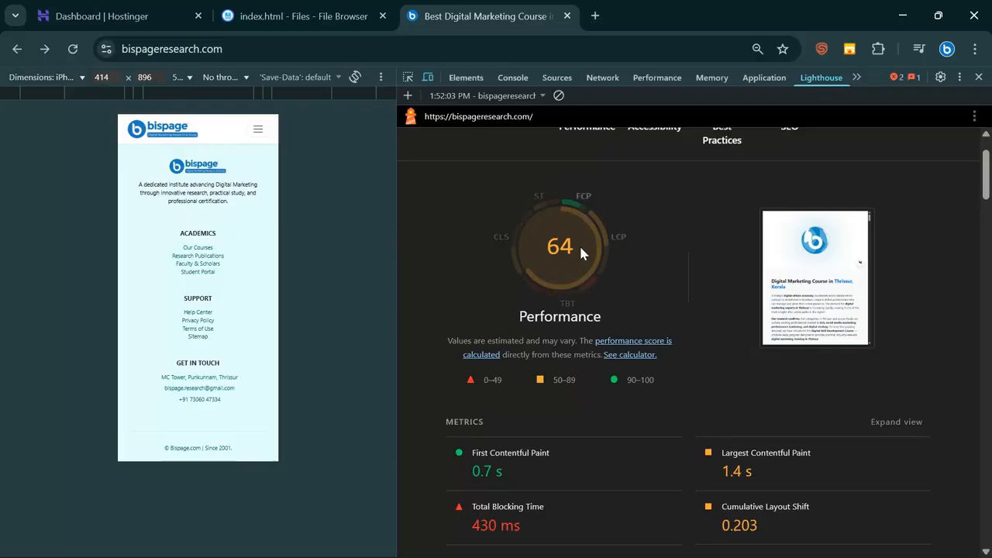
{"action": "scroll", "coordinate": [579, 248], "scroll_direction": "down", "scroll_amount": 5}
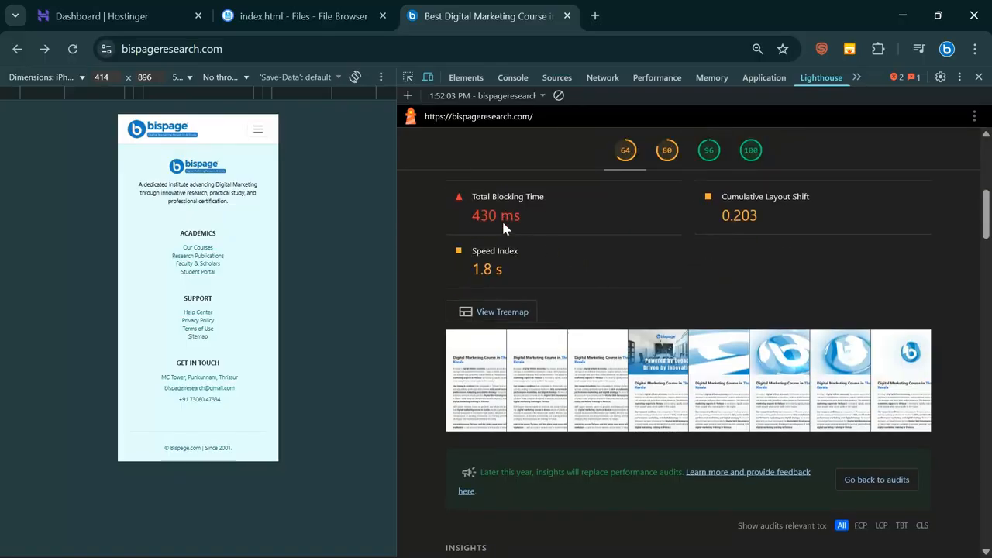
{"action": "scroll", "coordinate": [489, 207], "scroll_direction": "down", "scroll_amount": 3}
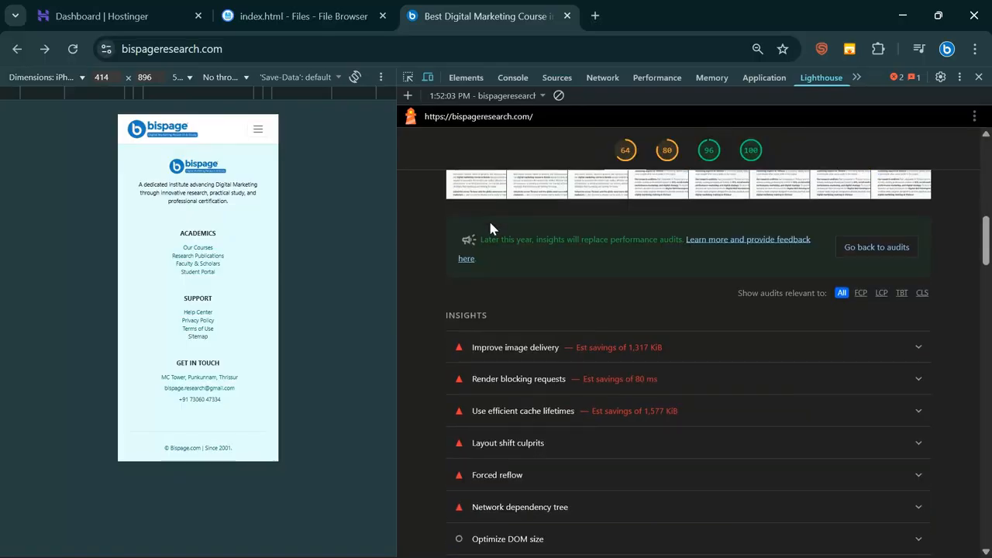
{"action": "left_click", "coordinate": [479, 359]}
{"action": "scroll", "coordinate": [487, 360], "scroll_direction": "down", "scroll_amount": 2}
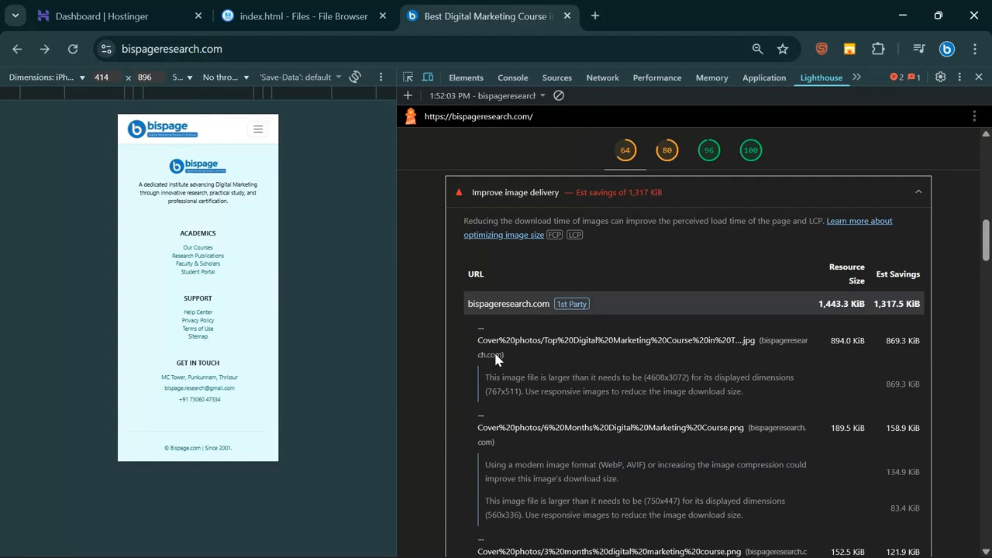
{"action": "left_click", "coordinate": [659, 198]}
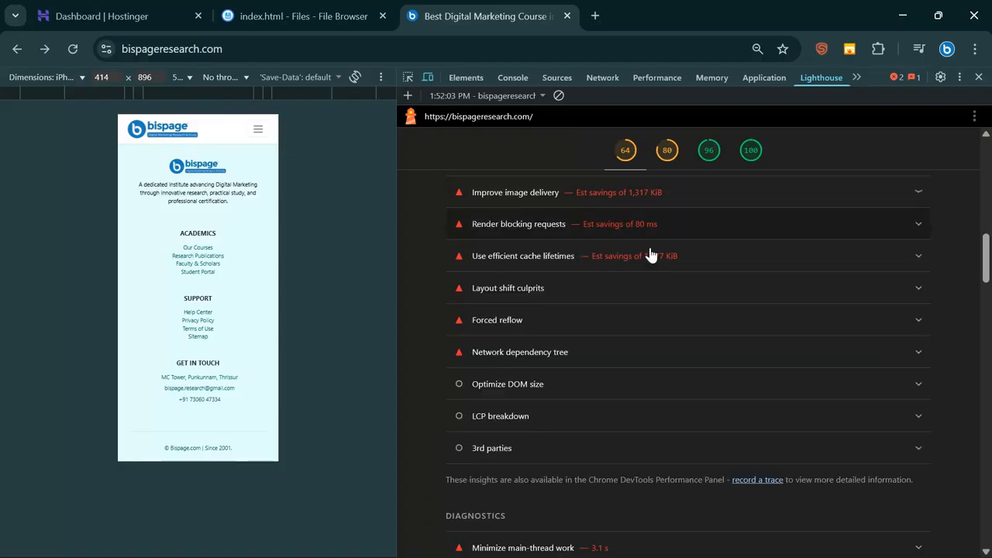
Step: Examine the stylesheet and font requests in the Render blocking requests insight, then collapse its details
{"action": "left_click", "coordinate": [588, 227]}
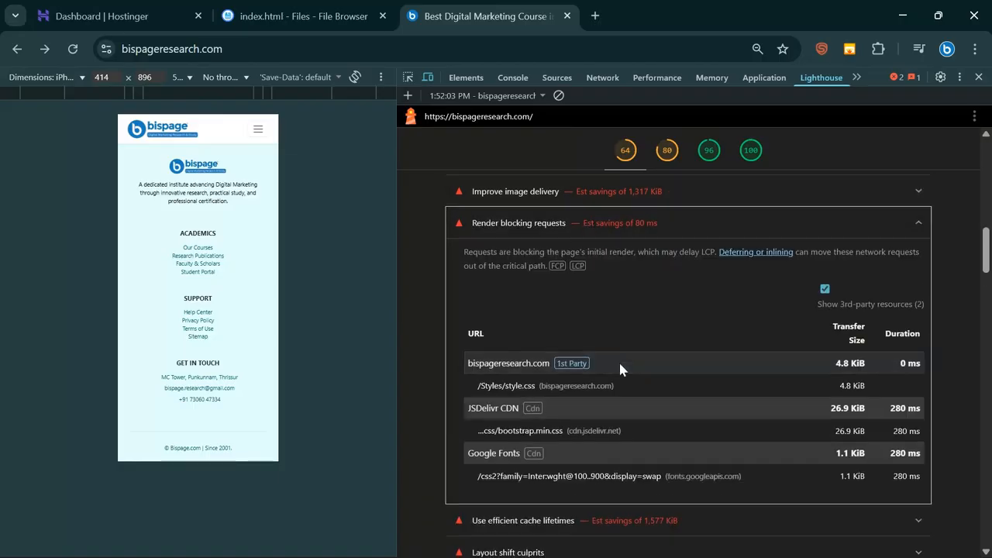
{"action": "scroll", "coordinate": [619, 361], "scroll_direction": "down", "scroll_amount": 2}
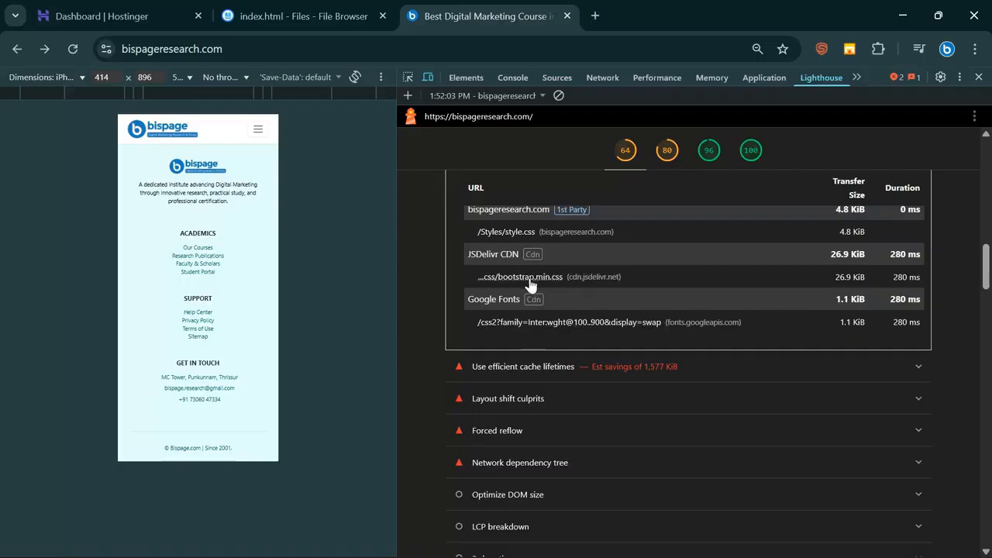
{"action": "scroll", "coordinate": [531, 285], "scroll_direction": "up", "scroll_amount": 1}
{"action": "scroll", "coordinate": [797, 261], "scroll_direction": "up", "scroll_amount": 2}
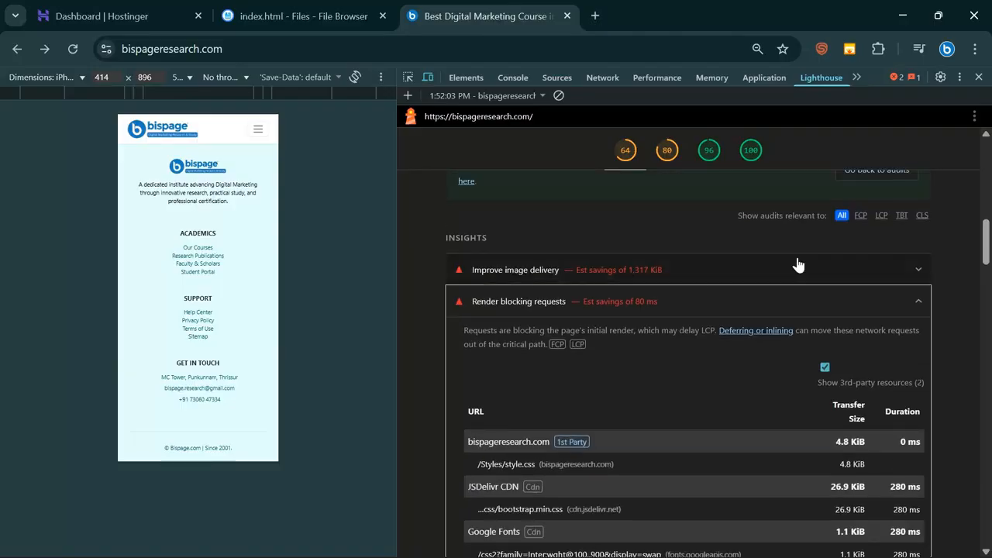
{"action": "left_click", "coordinate": [620, 302]}
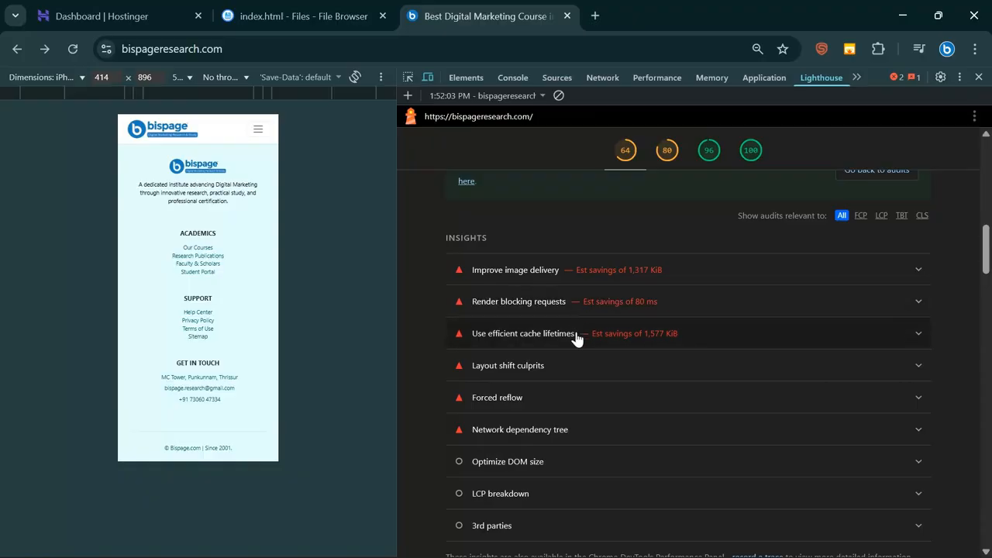
Step: Review the resources and their cache durations in the Use efficient cache lifetimes insight, then collapse its details
{"action": "scroll", "coordinate": [577, 335], "scroll_direction": "down", "scroll_amount": 1}
{"action": "left_click", "coordinate": [549, 258]}
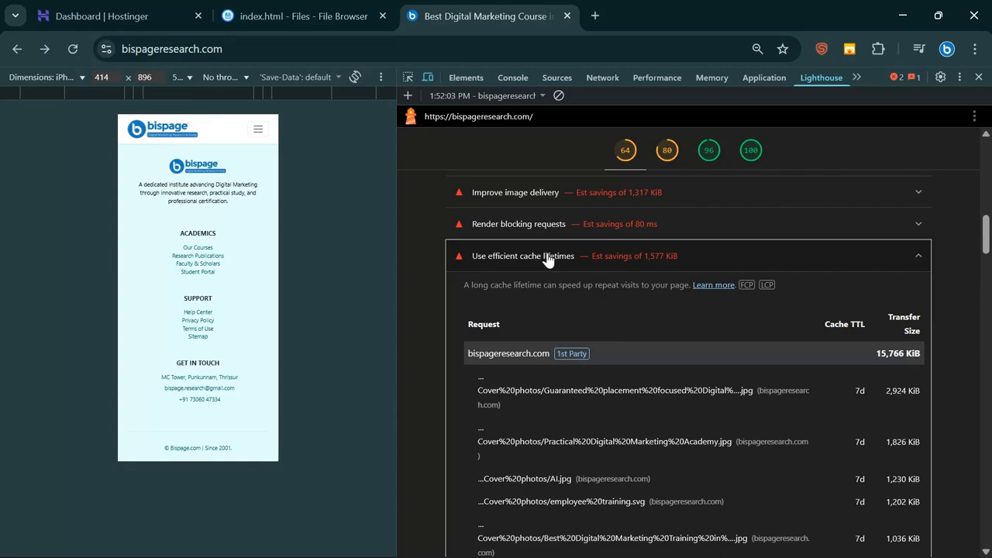
{"action": "scroll", "coordinate": [555, 300], "scroll_direction": "down", "scroll_amount": 3}
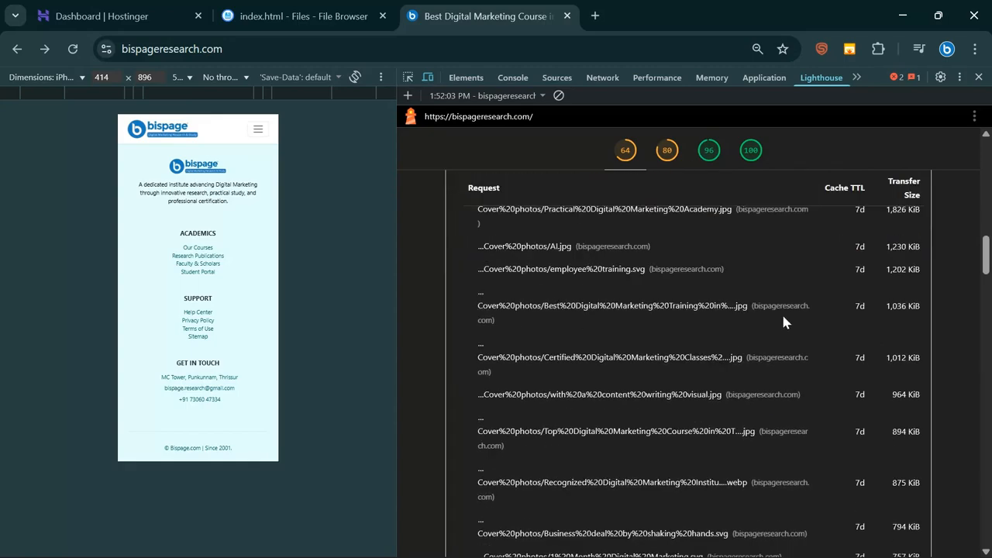
{"action": "scroll", "coordinate": [575, 324], "scroll_direction": "down", "scroll_amount": 3}
{"action": "scroll", "coordinate": [576, 325], "scroll_direction": "up", "scroll_amount": 4}
{"action": "scroll", "coordinate": [575, 326], "scroll_direction": "up", "scroll_amount": 1}
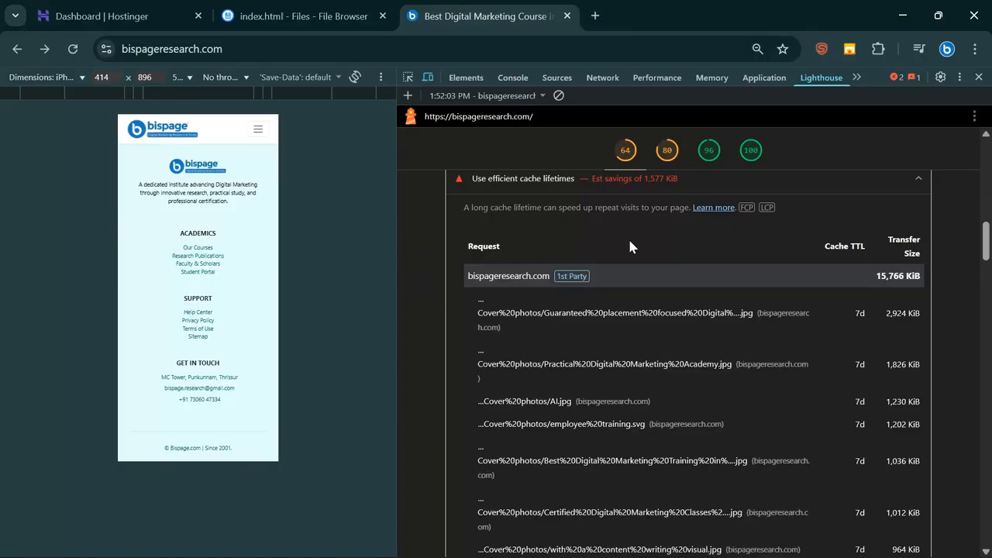
{"action": "scroll", "coordinate": [829, 271], "scroll_direction": "up", "scroll_amount": 1}
{"action": "left_click", "coordinate": [897, 264]}
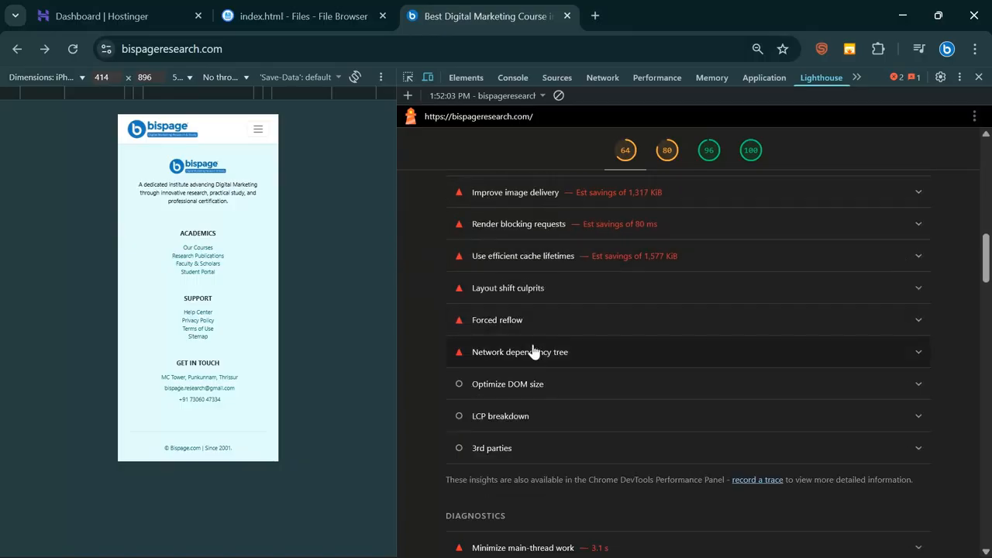
Step: Expand the Layout shift culprits insight and look for the listed elements in the mobile preview
{"action": "left_click", "coordinate": [521, 289]}
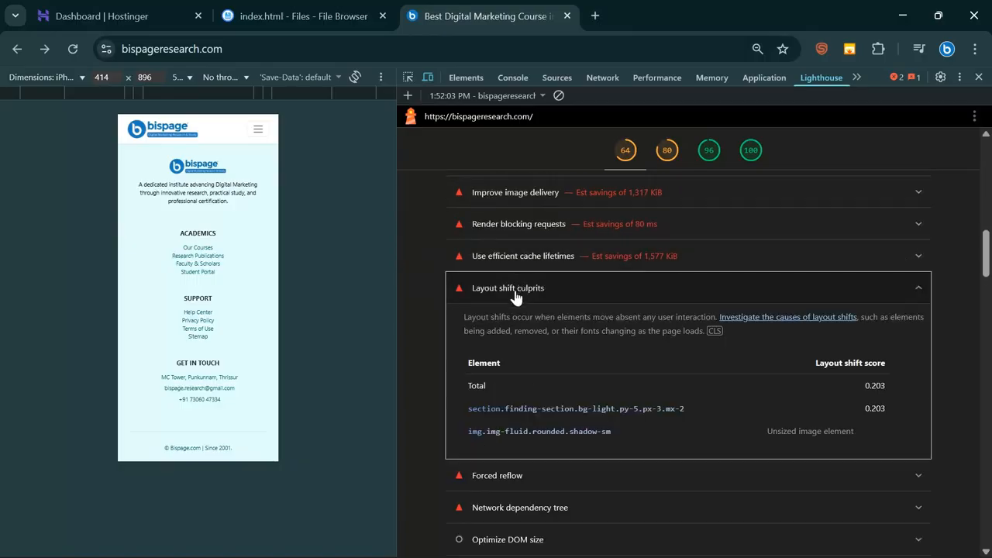
{"action": "scroll", "coordinate": [534, 422], "scroll_direction": "down", "scroll_amount": 1}
{"action": "scroll", "coordinate": [186, 269], "scroll_direction": "up", "scroll_amount": 10}
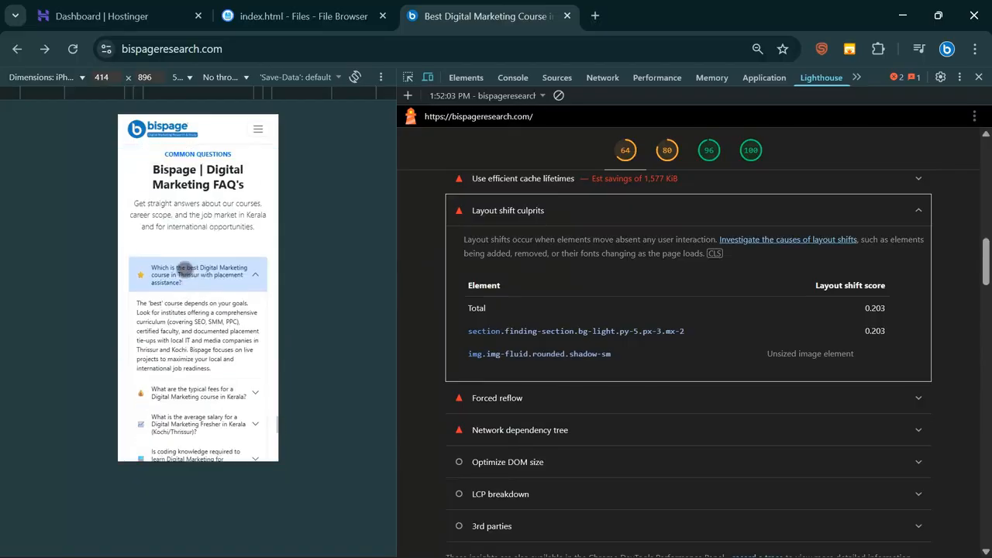
{"action": "scroll", "coordinate": [184, 268], "scroll_direction": "up", "scroll_amount": 10}
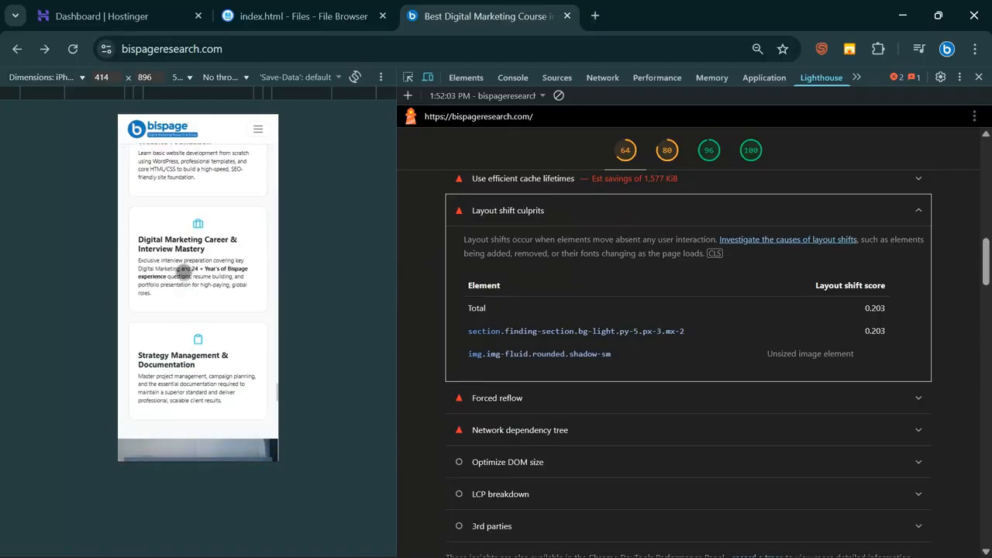
{"action": "scroll", "coordinate": [181, 272], "scroll_direction": "up", "scroll_amount": 1}
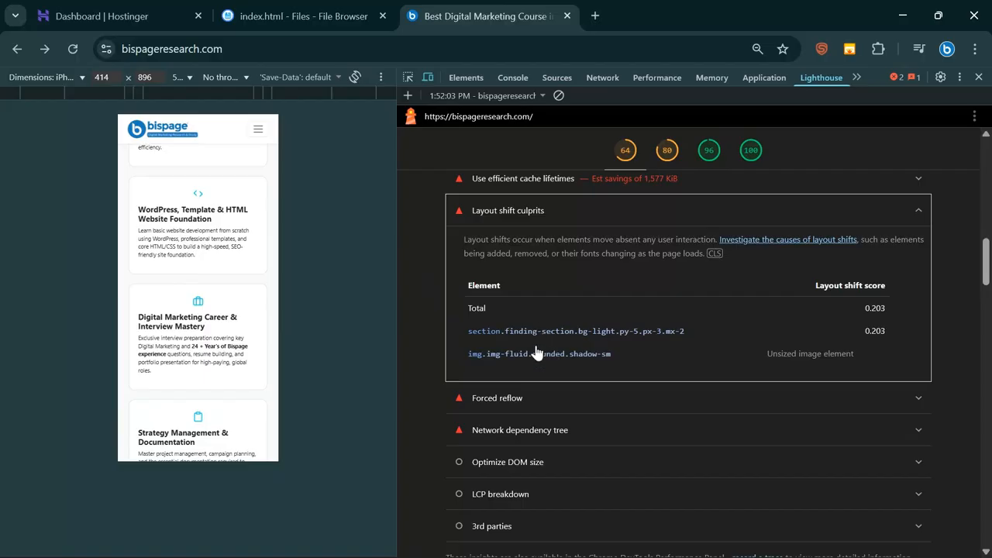
{"action": "scroll", "coordinate": [155, 377], "scroll_direction": "down", "scroll_amount": 3}
{"action": "scroll", "coordinate": [155, 376], "scroll_direction": "down", "scroll_amount": 10}
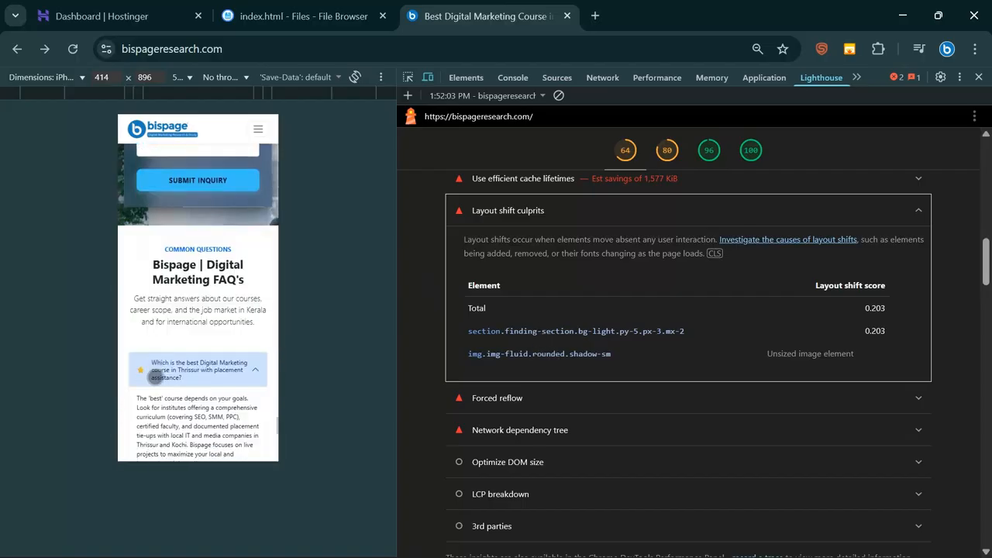
Step: Inspect the finding-section layout shift culprit in the page's HTML and examine that section in the mobile preview
{"action": "left_click", "coordinate": [580, 332]}
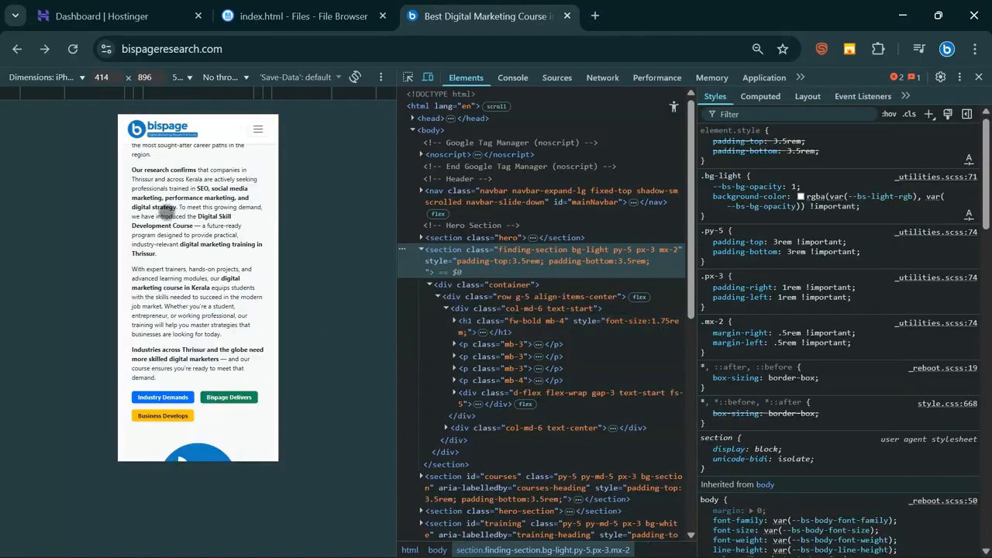
{"action": "scroll", "coordinate": [236, 288], "scroll_direction": "up", "scroll_amount": 3}
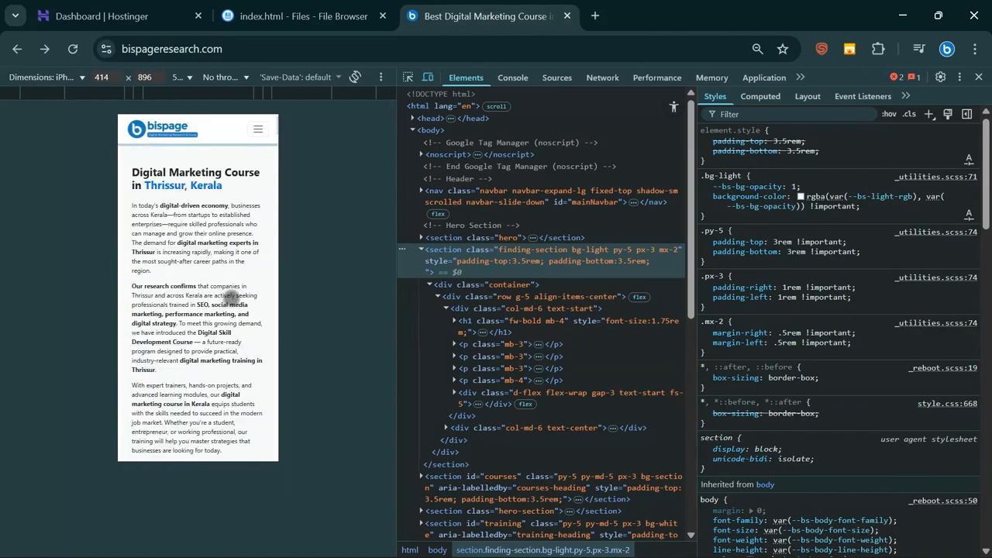
{"action": "scroll", "coordinate": [232, 295], "scroll_direction": "up", "scroll_amount": 2}
{"action": "scroll", "coordinate": [232, 295], "scroll_direction": "down", "scroll_amount": 5}
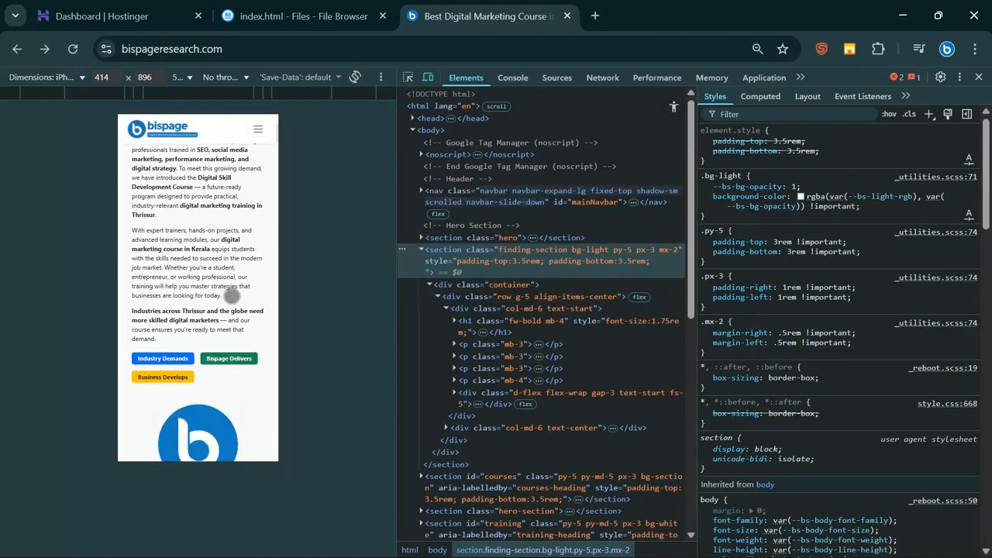
{"action": "scroll", "coordinate": [232, 295], "scroll_direction": "down", "scroll_amount": 1}
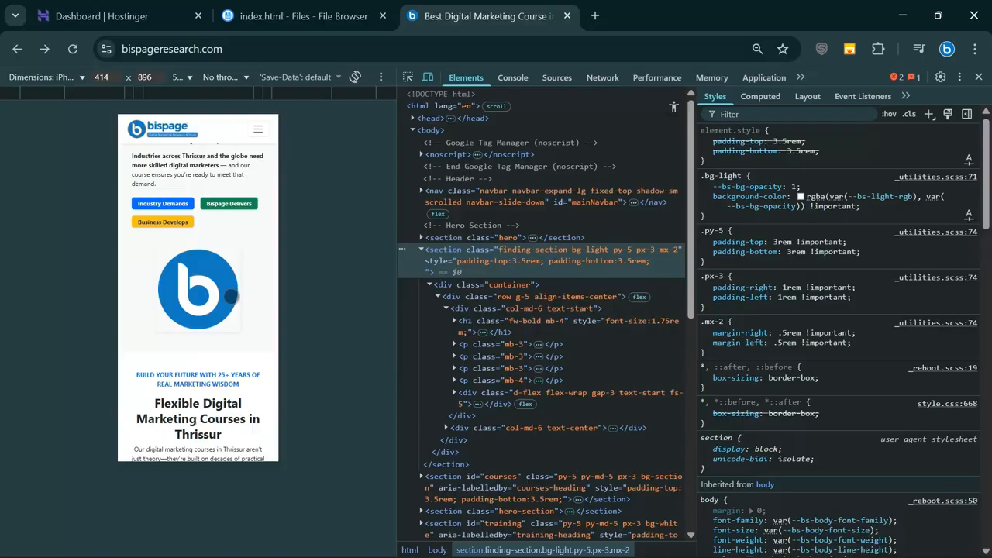
{"action": "scroll", "coordinate": [198, 298], "scroll_direction": "up", "scroll_amount": 2}
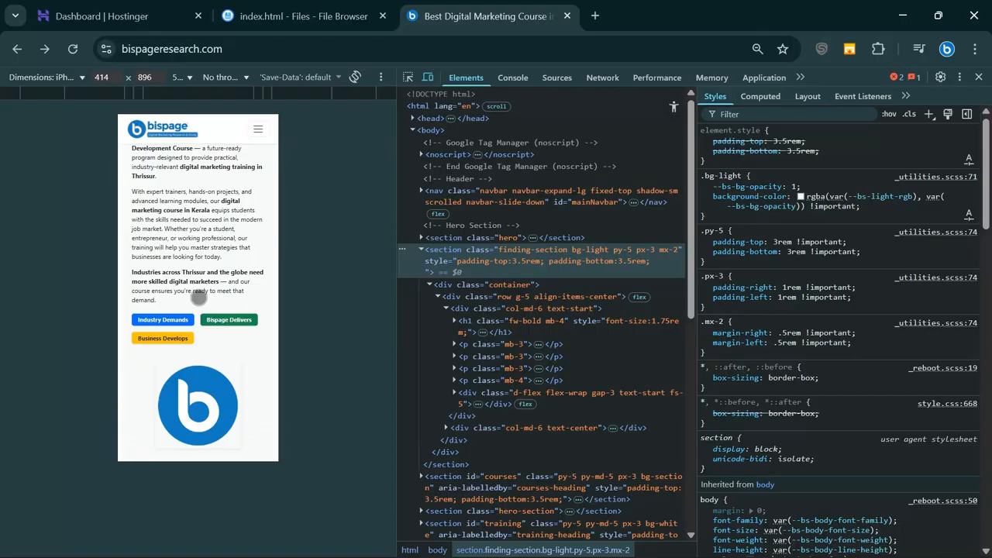
Step: Return to the Lighthouse report and expand the Forced reflow insight to examine its function calls and sources
{"action": "left_click", "coordinate": [801, 79]}
{"action": "left_click", "coordinate": [827, 122]}
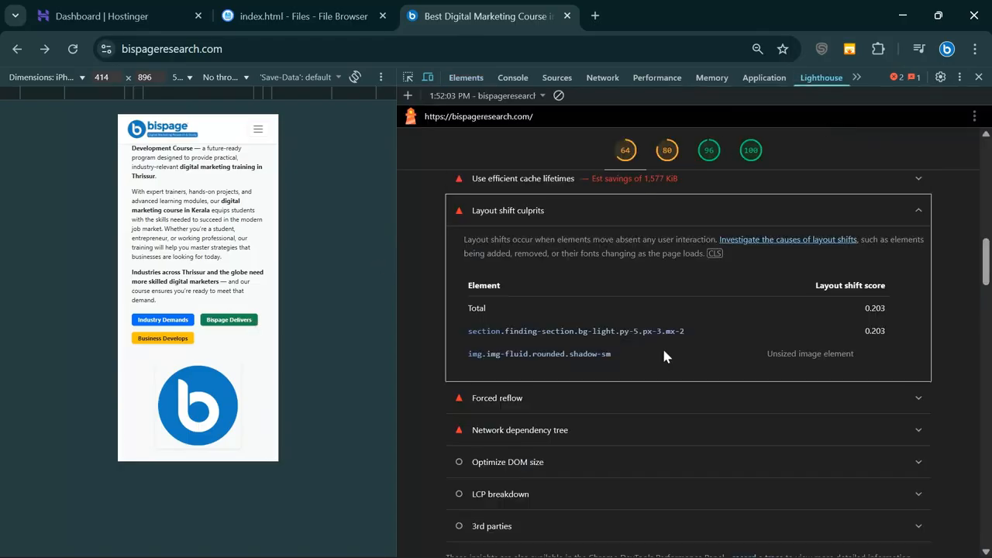
{"action": "scroll", "coordinate": [643, 353], "scroll_direction": "down", "scroll_amount": 1}
{"action": "left_click", "coordinate": [575, 324]}
{"action": "scroll", "coordinate": [575, 332], "scroll_direction": "down", "scroll_amount": 3}
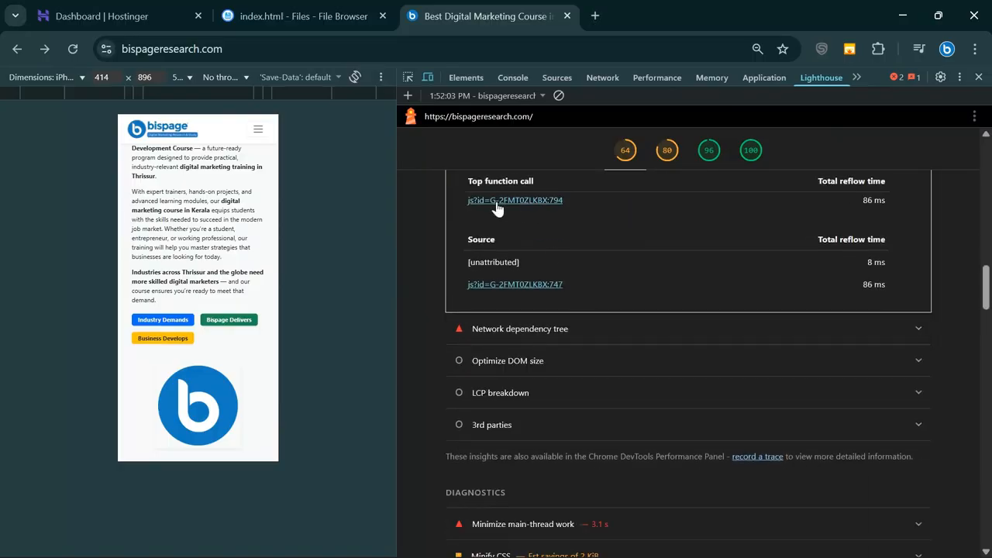
{"action": "scroll", "coordinate": [263, 286], "scroll_direction": "up", "scroll_amount": 1}
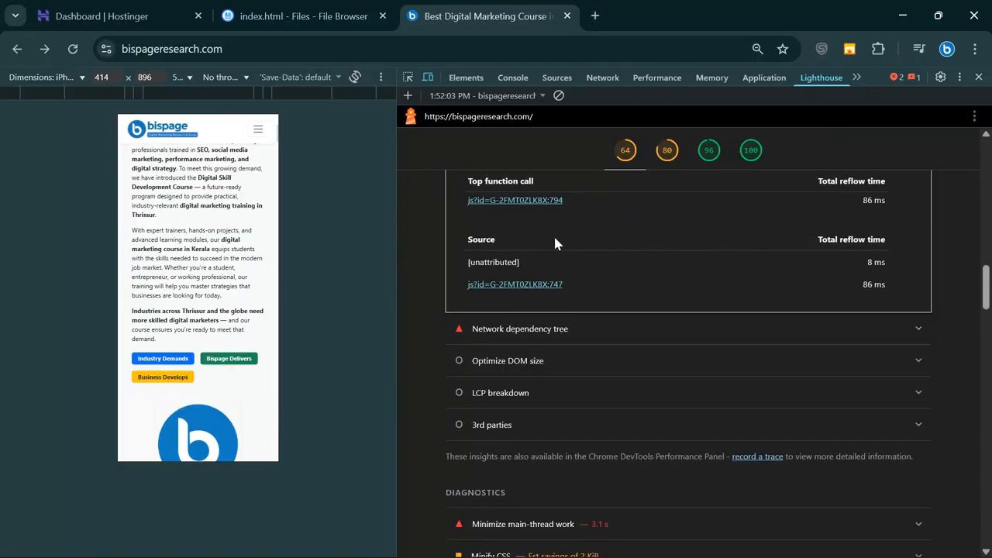
Step: Open the source code of the Forced reflow insight's top function call, then return to the Lighthouse report
{"action": "left_click", "coordinate": [528, 200]}
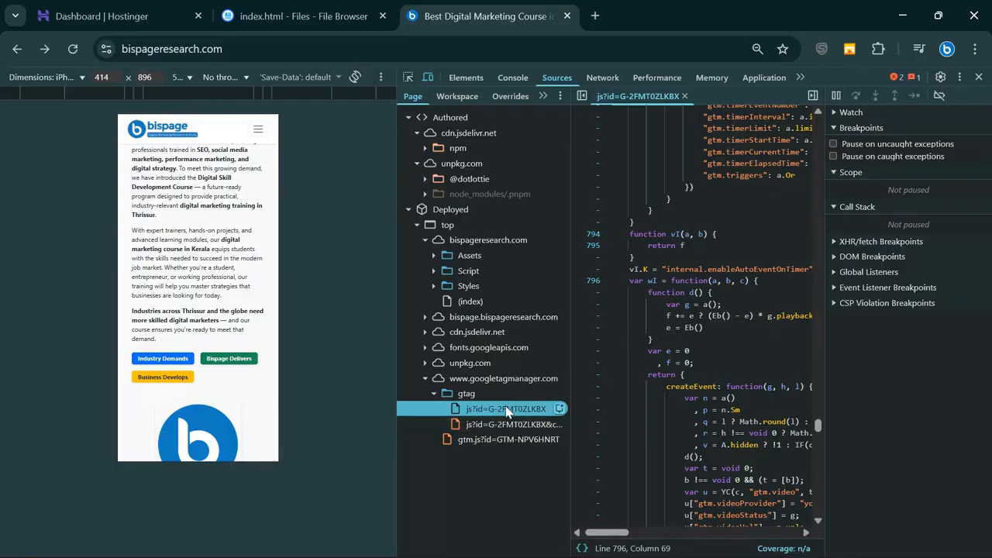
{"action": "scroll", "coordinate": [229, 300], "scroll_direction": "down", "scroll_amount": 3}
{"action": "scroll", "coordinate": [229, 300], "scroll_direction": "down", "scroll_amount": 1}
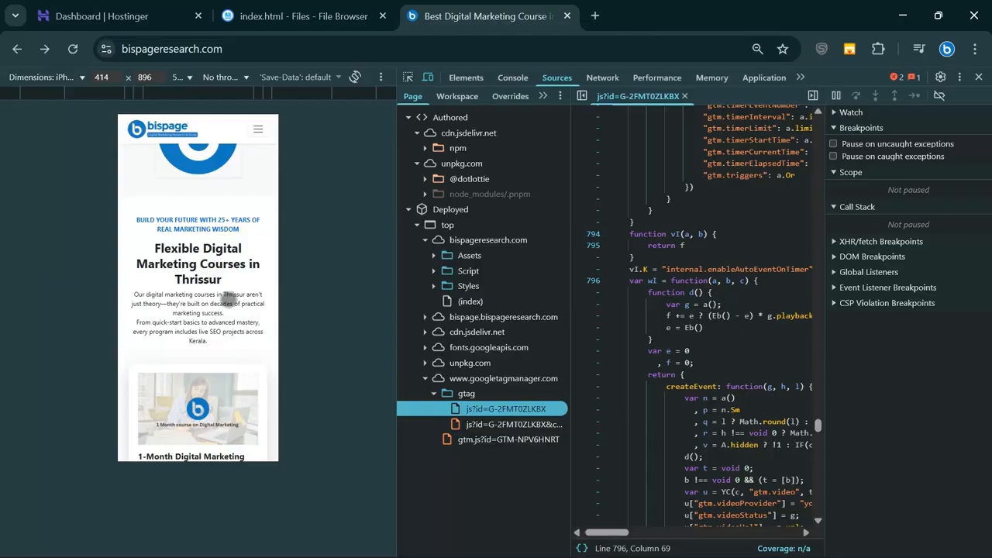
{"action": "scroll", "coordinate": [229, 300], "scroll_direction": "up", "scroll_amount": 2}
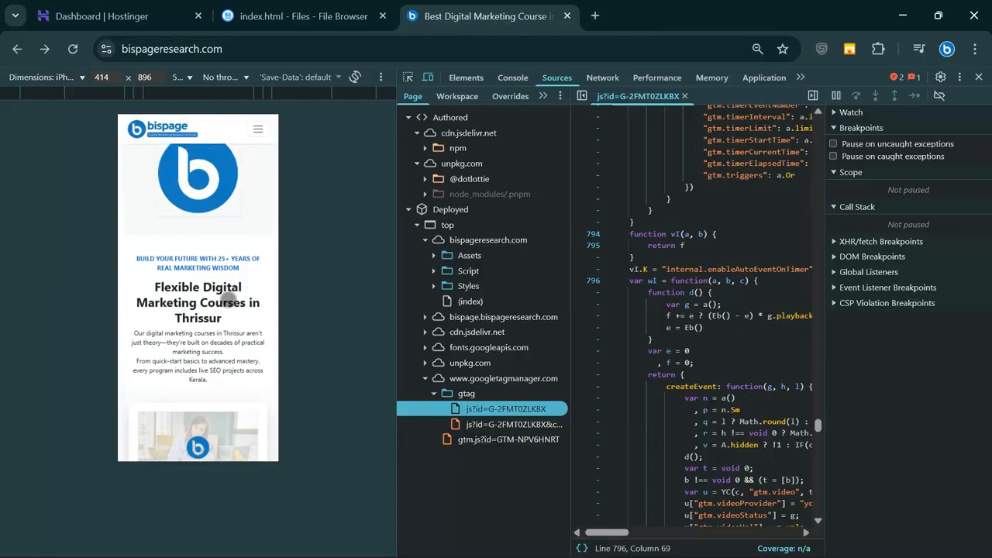
{"action": "left_click", "coordinate": [547, 97]}
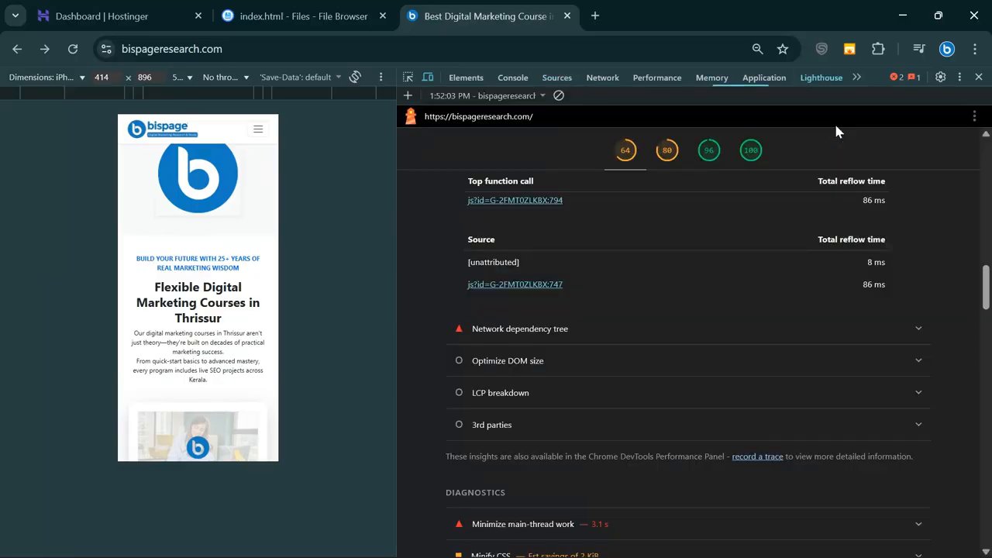
Step: Expand the Network dependency tree insight, open its root bispageresearch.com request to view the page, and return to the Lighthouse report
{"action": "left_click", "coordinate": [558, 329]}
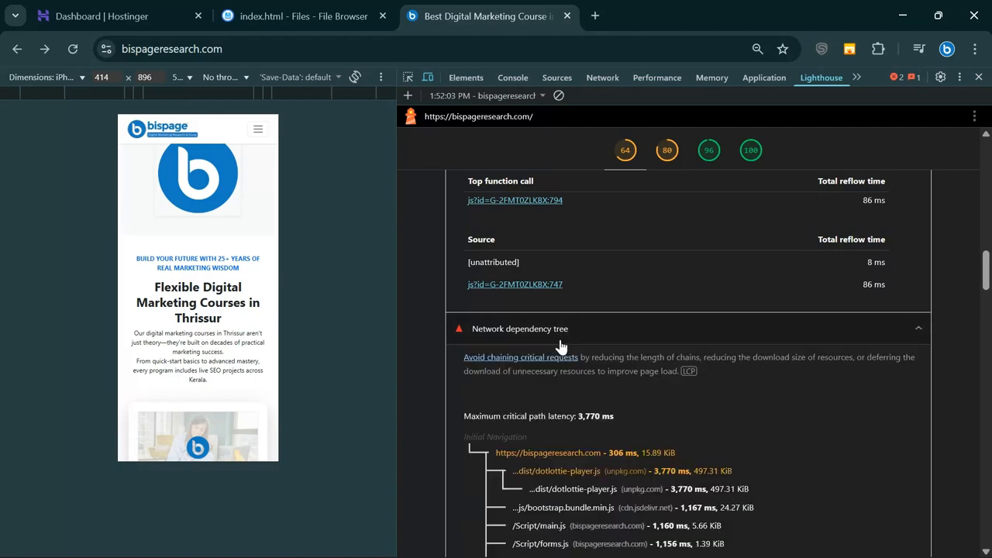
{"action": "scroll", "coordinate": [561, 347], "scroll_direction": "down", "scroll_amount": 3}
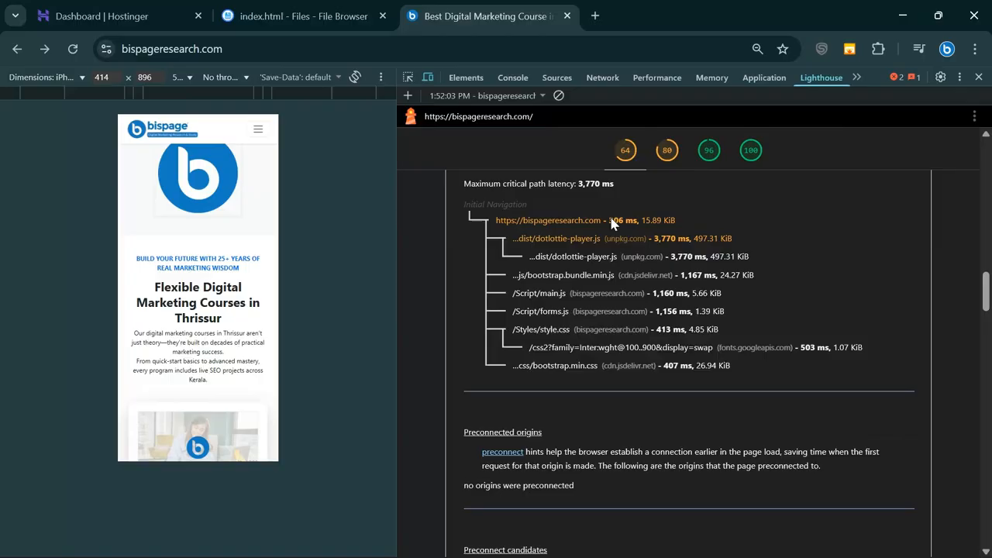
{"action": "left_click", "coordinate": [567, 224]}
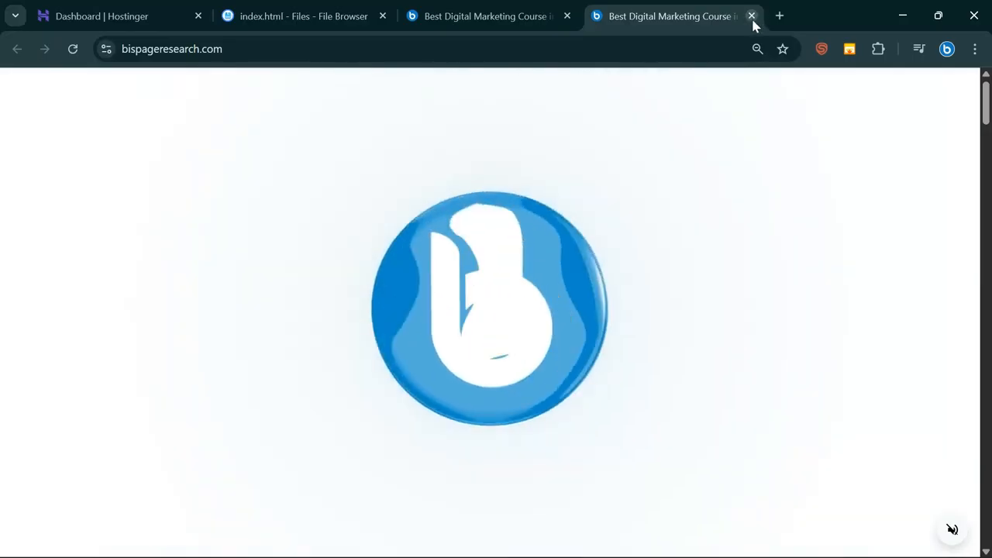
{"action": "left_click", "coordinate": [752, 16]}
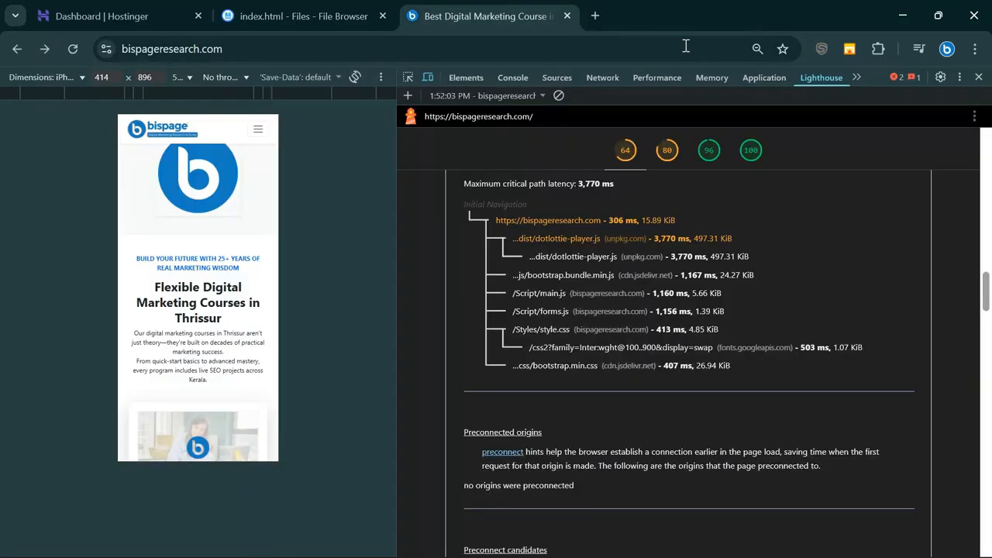
Step: Open the dotlottie-player.js source from the dependency tree, close it, and check the hero banner at the start of the mobile preview
{"action": "left_click", "coordinate": [560, 245]}
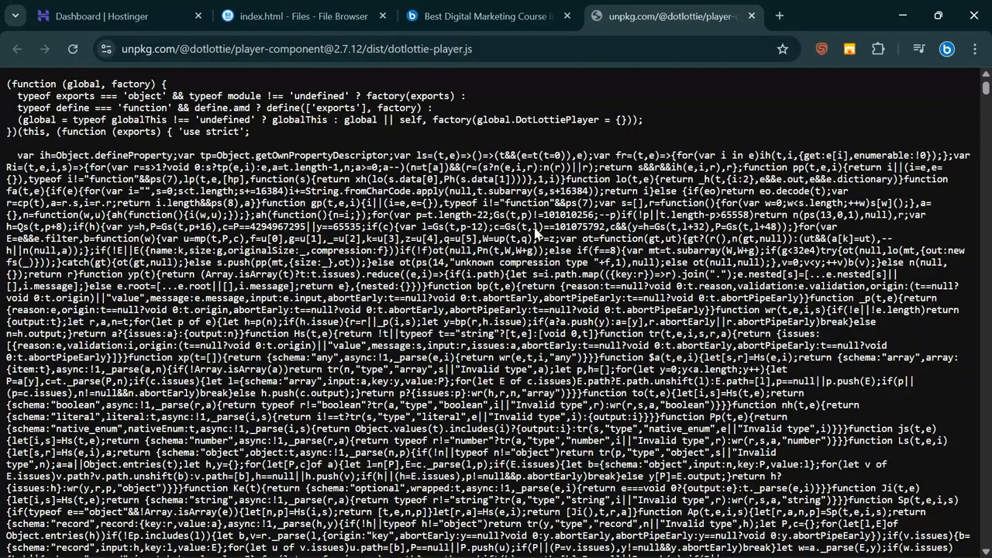
{"action": "left_click", "coordinate": [751, 15]}
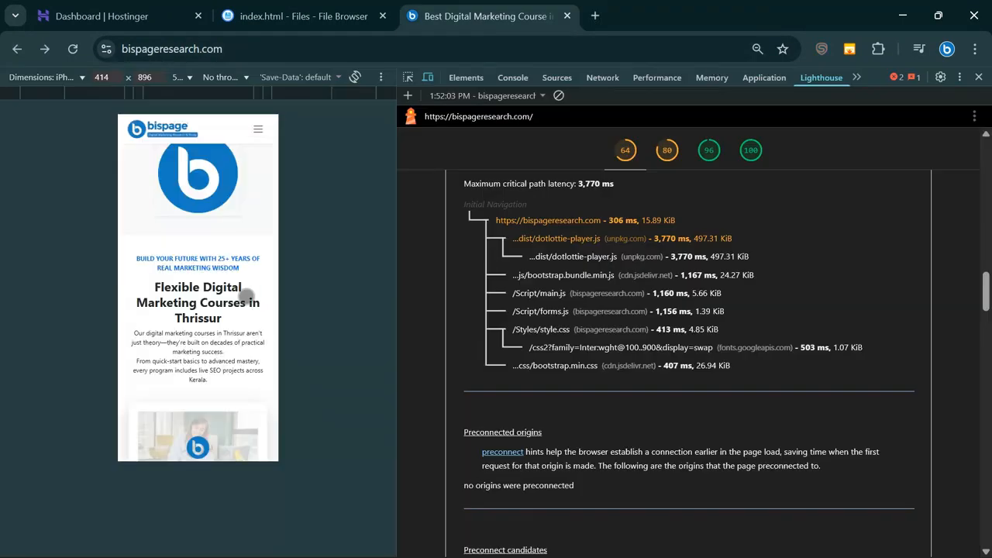
{"action": "scroll", "coordinate": [259, 333], "scroll_direction": "up", "scroll_amount": 5}
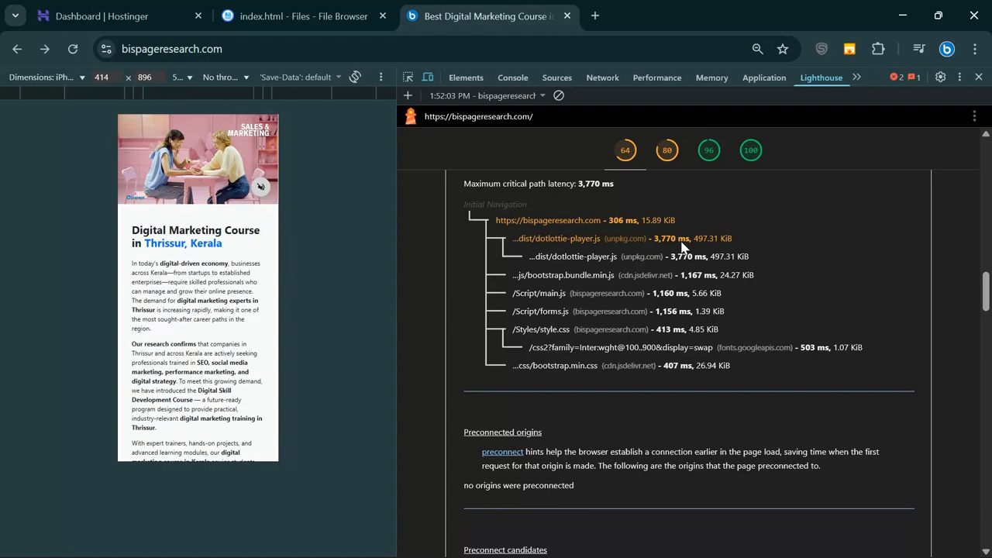
Step: Expand the Minimize main-thread work diagnostic and review its time-spent categories alongside the remaining diagnostics and the mobile preview
{"action": "scroll", "coordinate": [616, 279], "scroll_direction": "down", "scroll_amount": 6}
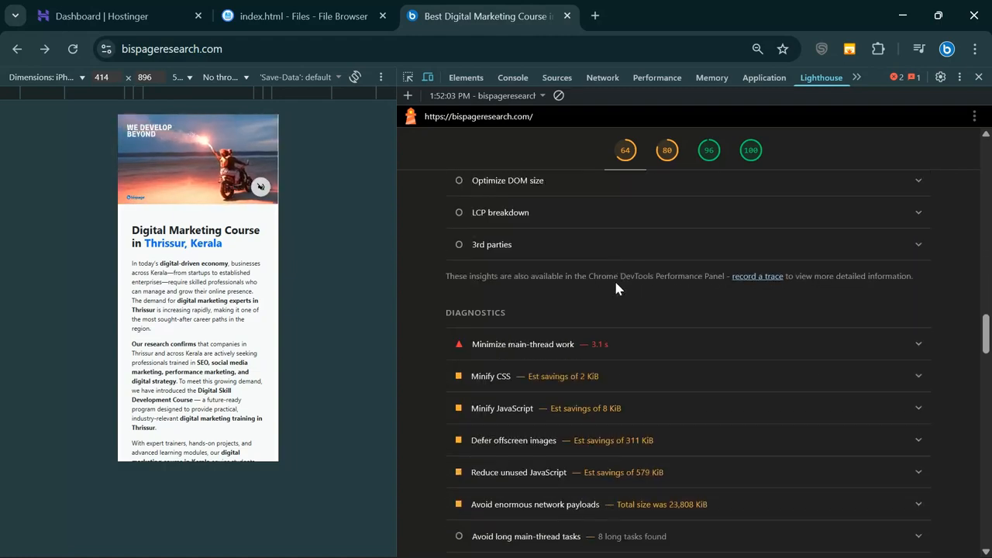
{"action": "left_click", "coordinate": [589, 346]}
{"action": "scroll", "coordinate": [594, 357], "scroll_direction": "down", "scroll_amount": 2}
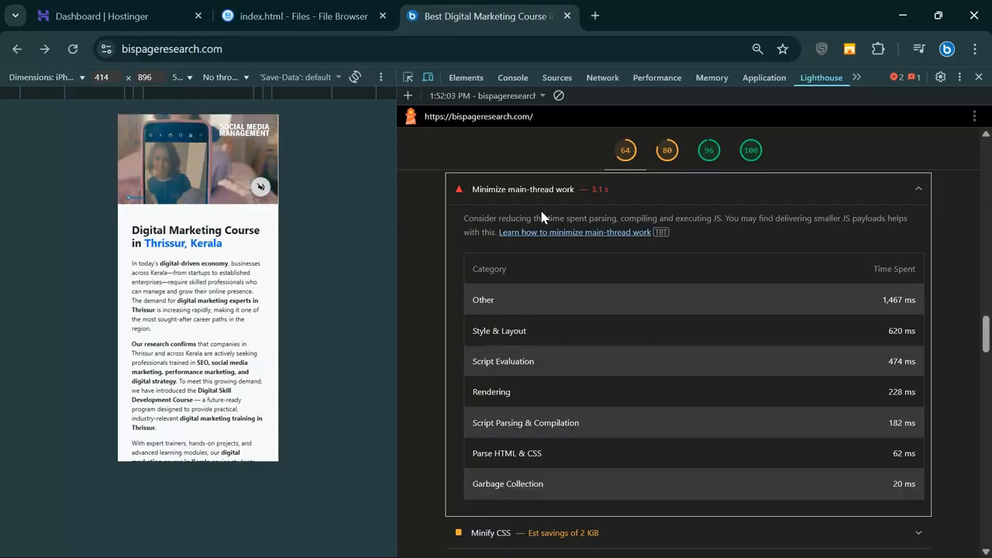
{"action": "scroll", "coordinate": [618, 324], "scroll_direction": "down", "scroll_amount": 1}
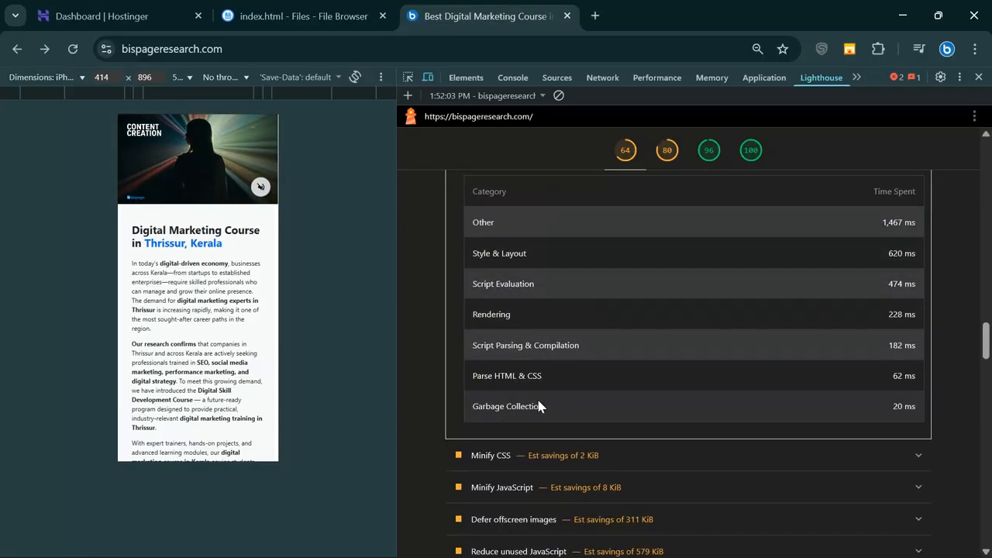
{"action": "scroll", "coordinate": [600, 404], "scroll_direction": "down", "scroll_amount": 2}
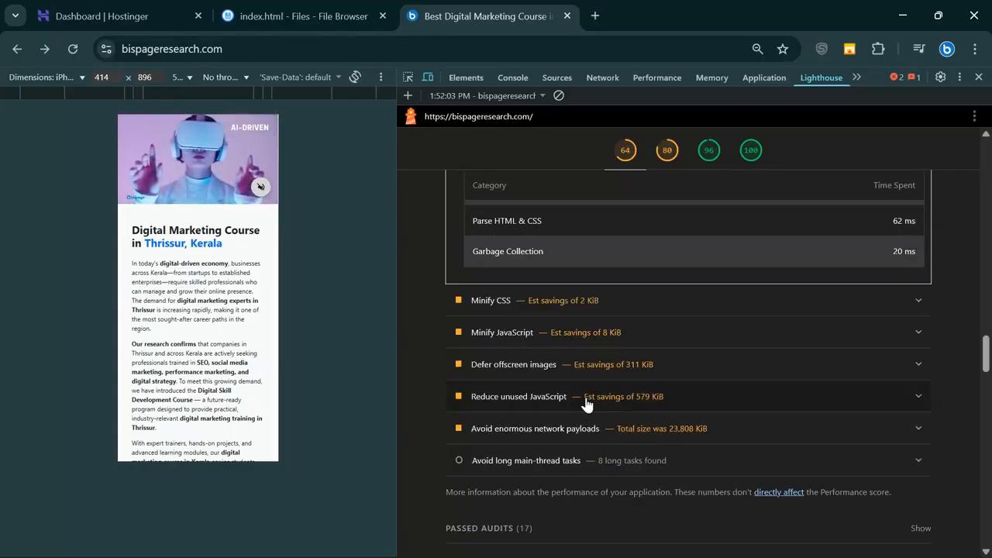
{"action": "scroll", "coordinate": [269, 320], "scroll_direction": "down", "scroll_amount": 5}
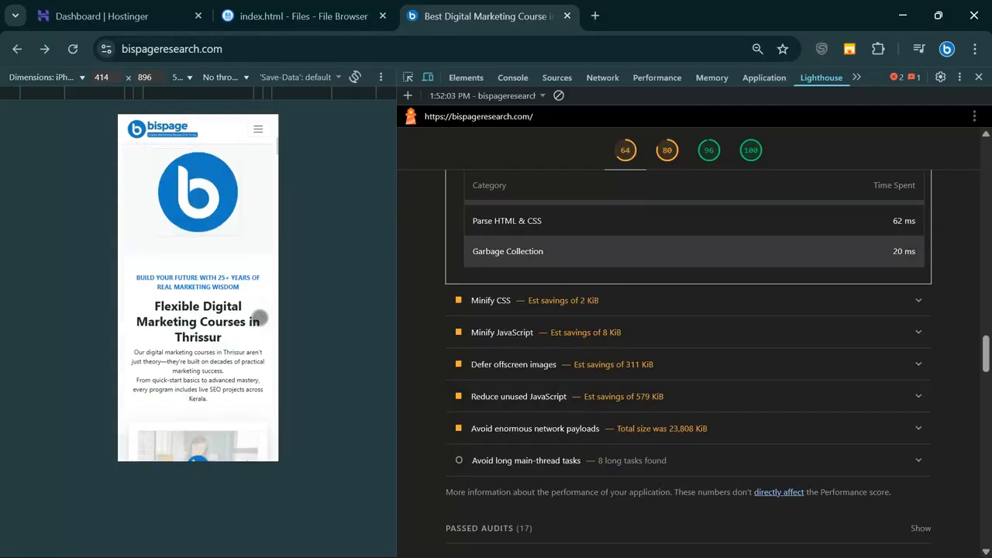
{"action": "scroll", "coordinate": [608, 223], "scroll_direction": "up", "scroll_amount": 1}
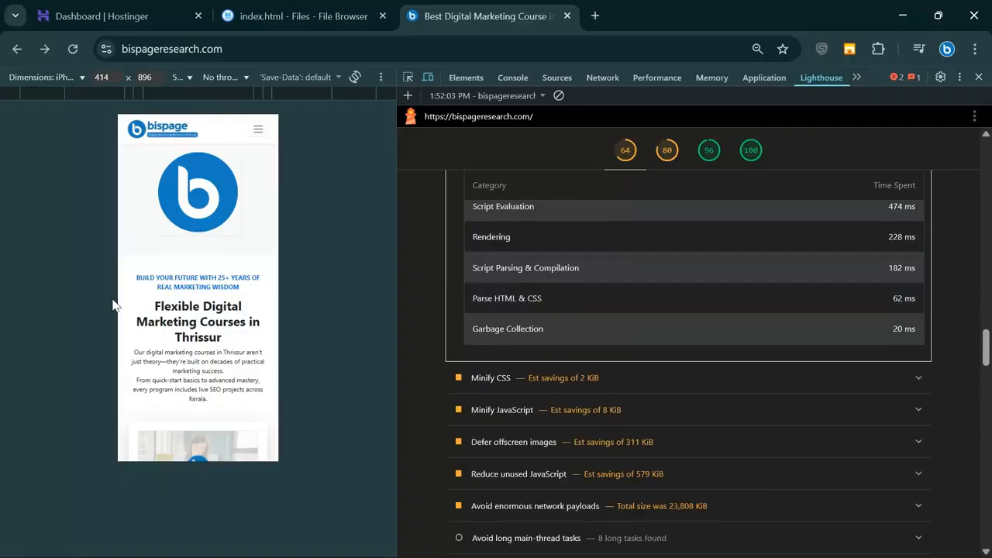
{"action": "scroll", "coordinate": [217, 328], "scroll_direction": "down", "scroll_amount": 1}
{"action": "scroll", "coordinate": [625, 246], "scroll_direction": "down", "scroll_amount": 3}
{"action": "scroll", "coordinate": [625, 256], "scroll_direction": "up", "scroll_amount": 7}
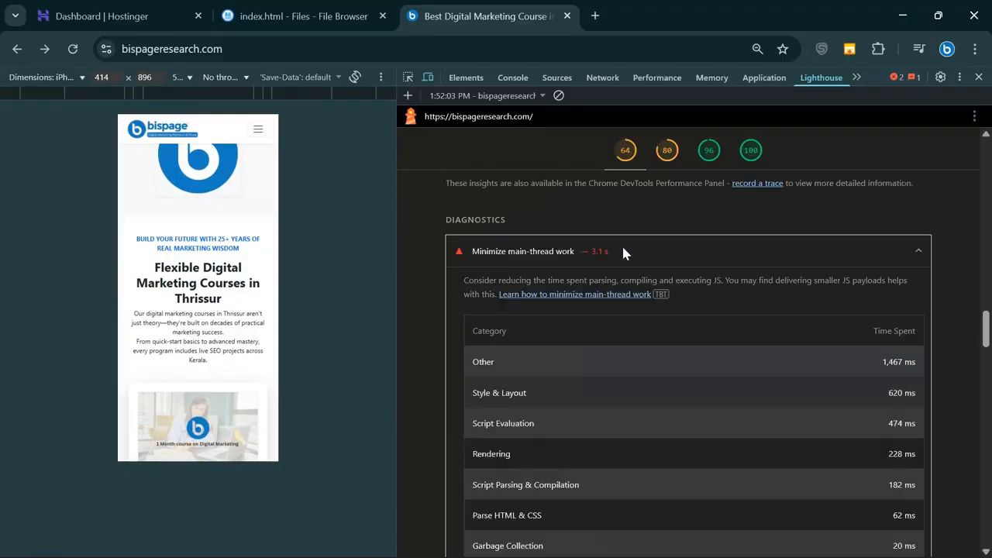
Step: Return to the report's overall category scores and look through the mobile preview's intro content back up to the hero banner
{"action": "scroll", "coordinate": [623, 255], "scroll_direction": "up", "scroll_amount": 15}
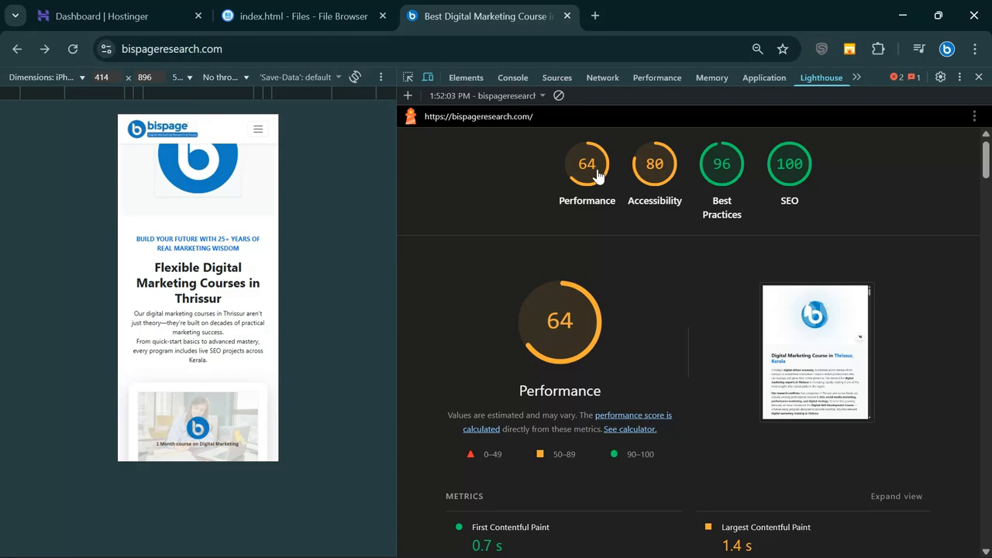
{"action": "scroll", "coordinate": [214, 240], "scroll_direction": "up", "scroll_amount": 1}
{"action": "scroll", "coordinate": [214, 240], "scroll_direction": "up", "scroll_amount": 2}
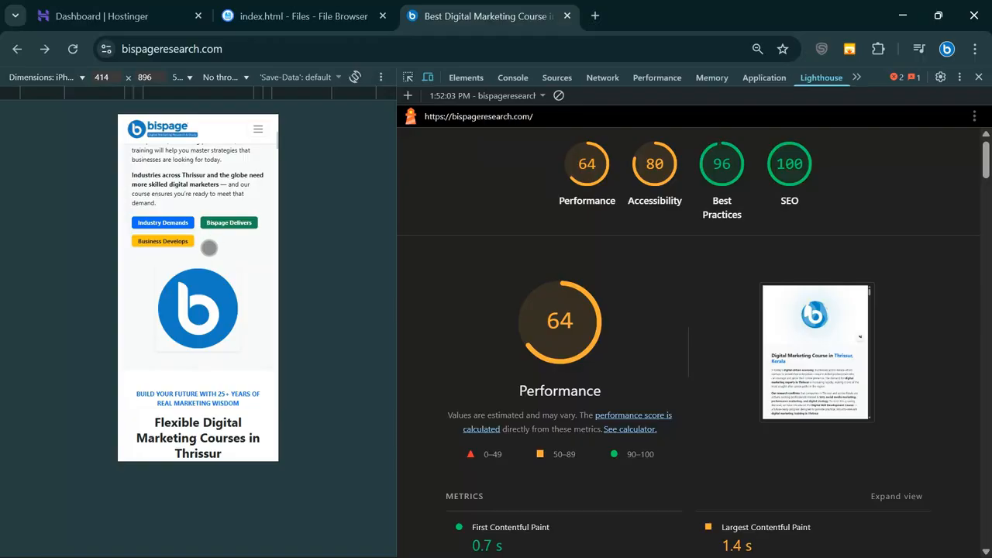
{"action": "scroll", "coordinate": [211, 245], "scroll_direction": "up", "scroll_amount": 2}
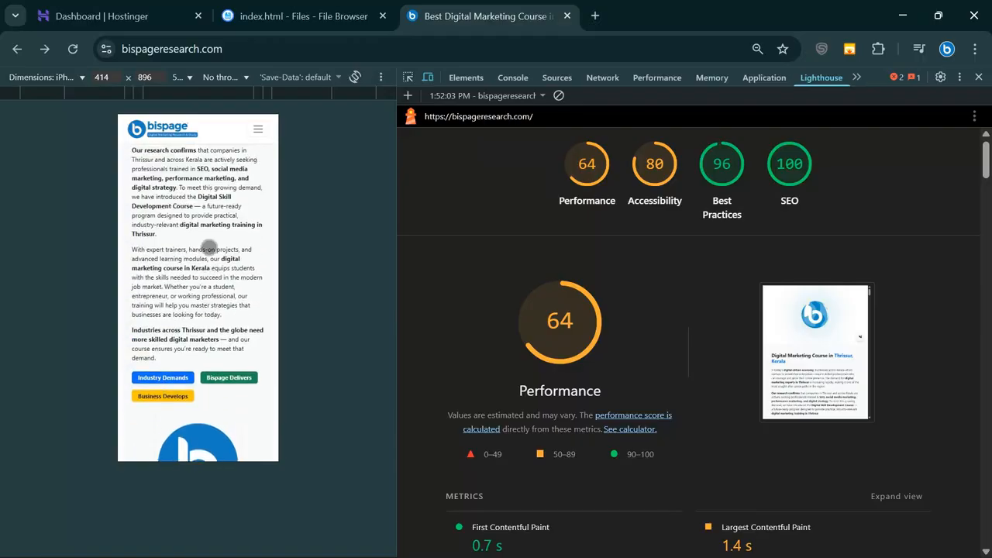
{"action": "scroll", "coordinate": [210, 245], "scroll_direction": "up", "scroll_amount": 1}
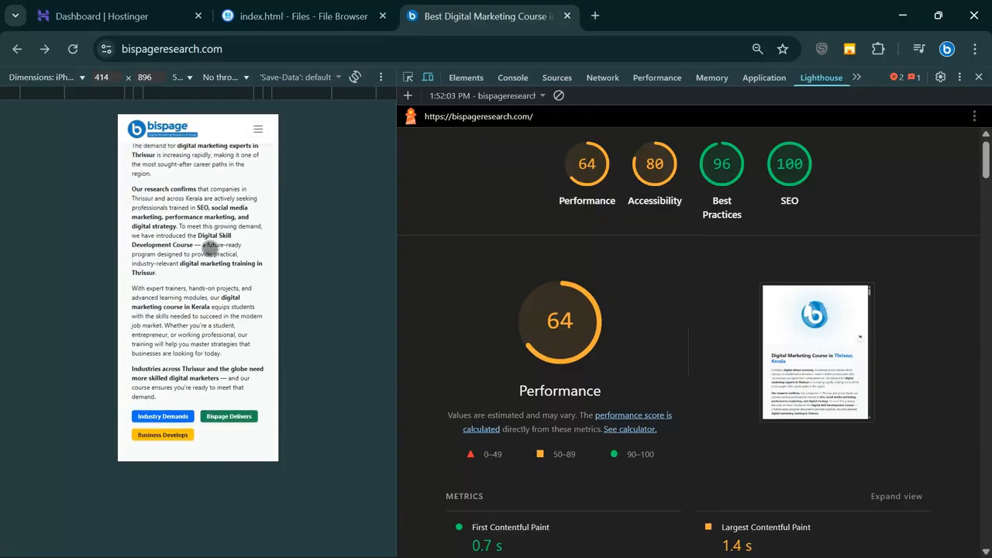
{"action": "scroll", "coordinate": [200, 262], "scroll_direction": "up", "scroll_amount": 3}
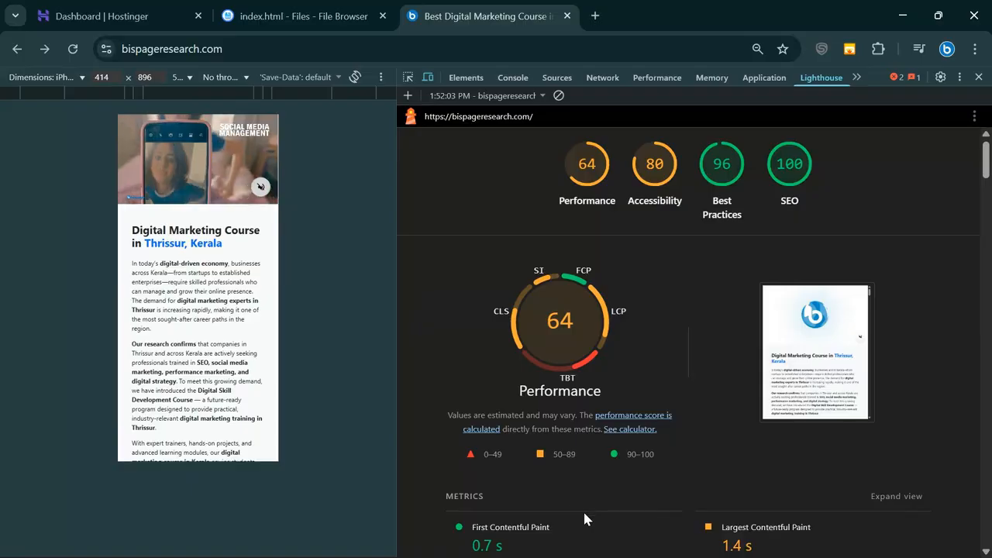
Step: Expand the performance metrics to show their descriptions and review them together with the page-load filmstrip
{"action": "scroll", "coordinate": [689, 330], "scroll_direction": "down", "scroll_amount": 4}
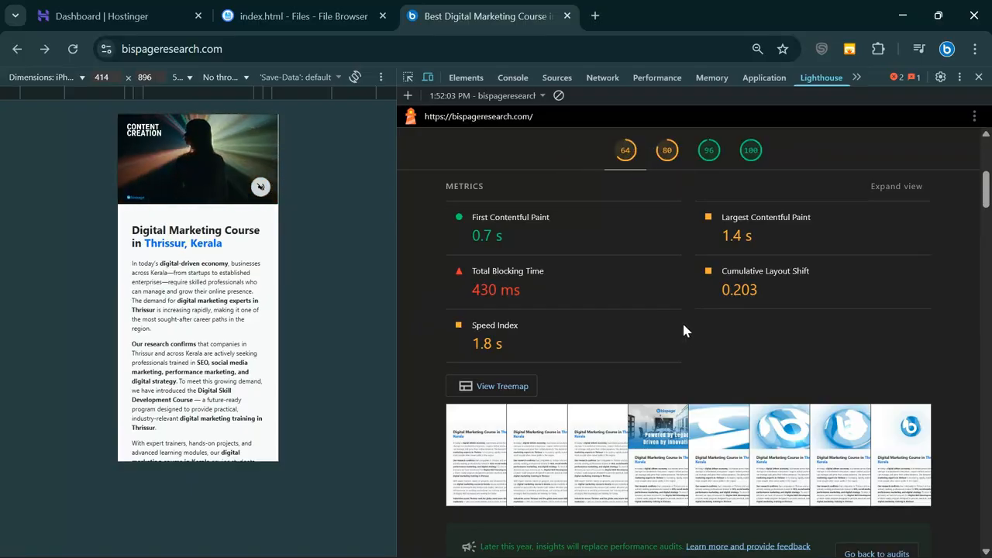
{"action": "left_click", "coordinate": [898, 187]}
{"action": "scroll", "coordinate": [620, 449], "scroll_direction": "down", "scroll_amount": 5}
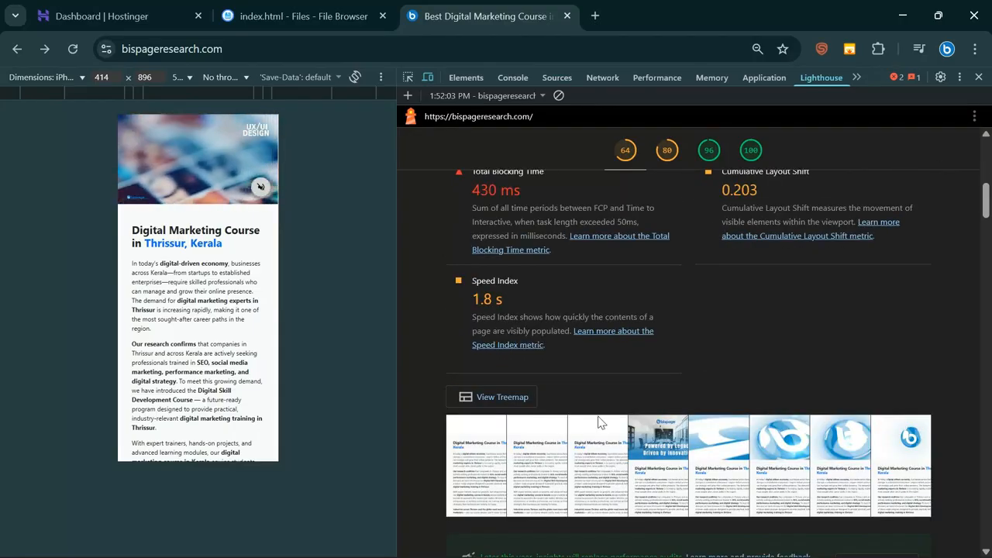
Step: Collapse the Layout shift culprits, Forced reflow, Network dependency tree and Minimize main-thread work entries and proceed to the Accessibility section
{"action": "scroll", "coordinate": [599, 417], "scroll_direction": "down", "scroll_amount": 3}
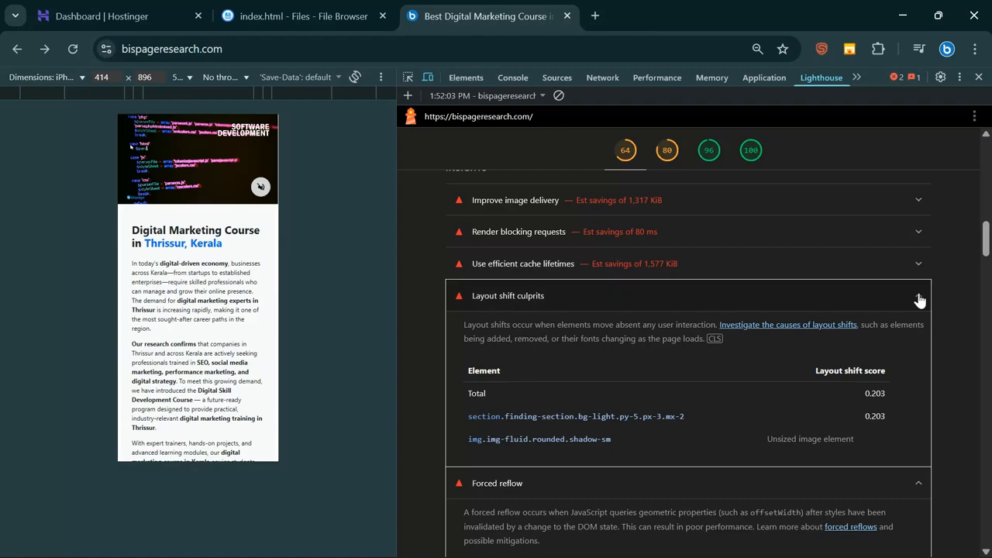
{"action": "left_click", "coordinate": [915, 296]}
{"action": "scroll", "coordinate": [677, 379], "scroll_direction": "down", "scroll_amount": 3}
{"action": "scroll", "coordinate": [713, 355], "scroll_direction": "up", "scroll_amount": 3}
{"action": "left_click", "coordinate": [915, 327]}
{"action": "scroll", "coordinate": [705, 357], "scroll_direction": "down", "scroll_amount": 4}
{"action": "scroll", "coordinate": [857, 309], "scroll_direction": "up", "scroll_amount": 3}
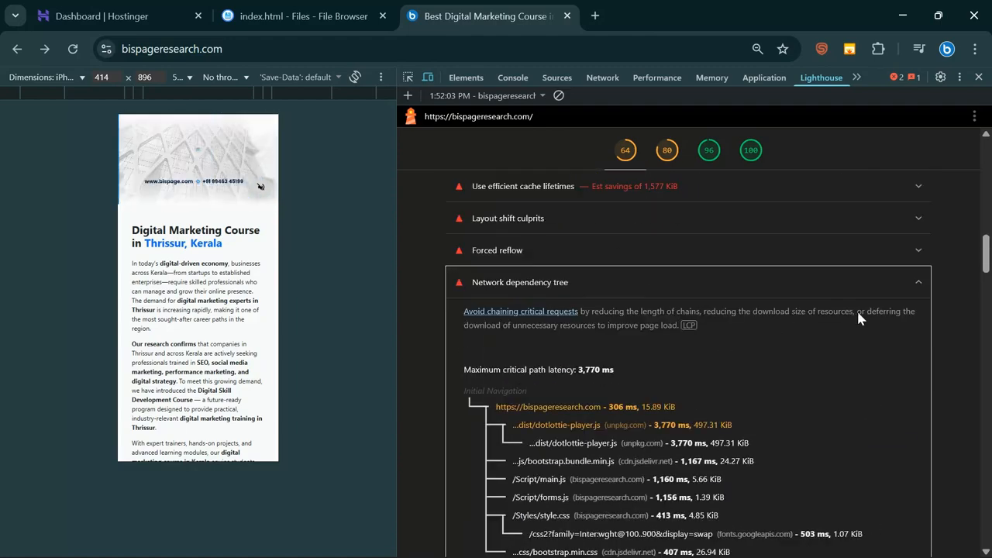
{"action": "left_click", "coordinate": [922, 287]}
{"action": "scroll", "coordinate": [837, 364], "scroll_direction": "down", "scroll_amount": 2}
{"action": "left_click", "coordinate": [875, 391]}
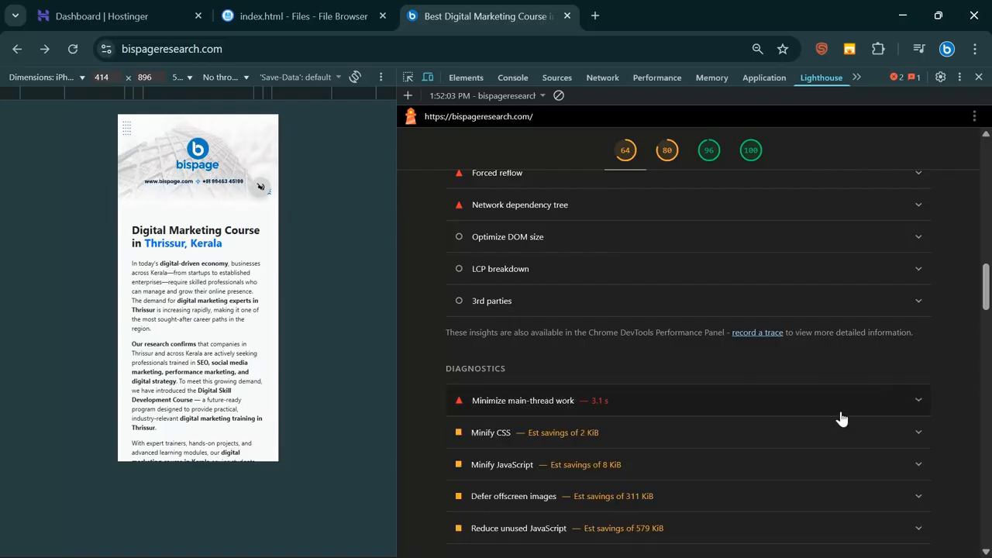
{"action": "scroll", "coordinate": [667, 326], "scroll_direction": "down", "scroll_amount": 5}
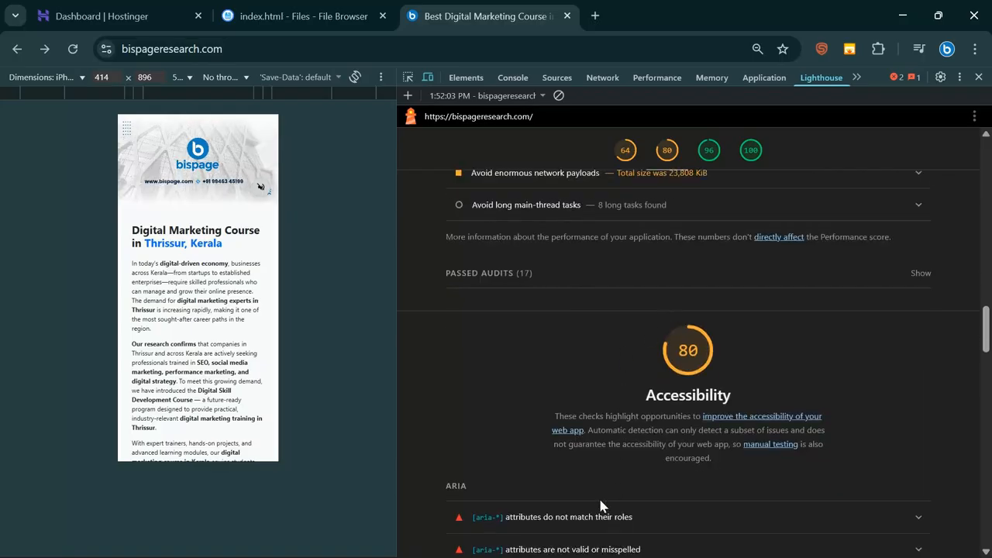